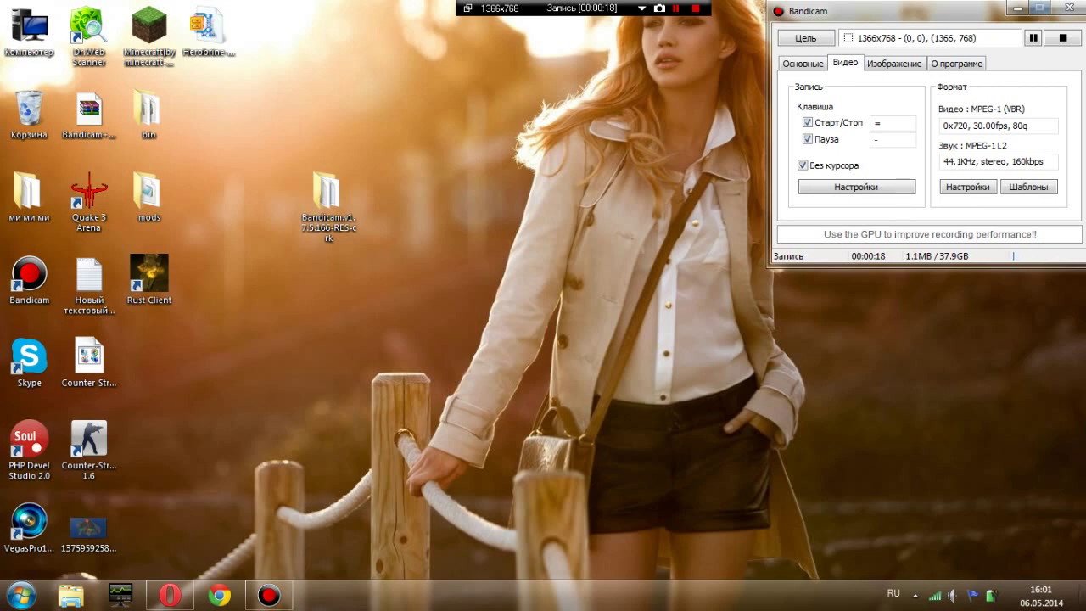
{"action": "left_click_drag", "start_coordinate": [482, 148], "coordinate": [594, 366]}
{"action": "left_click_drag", "start_coordinate": [460, 135], "coordinate": [581, 290]}
{"action": "left_click_drag", "start_coordinate": [388, 106], "coordinate": [529, 211]}
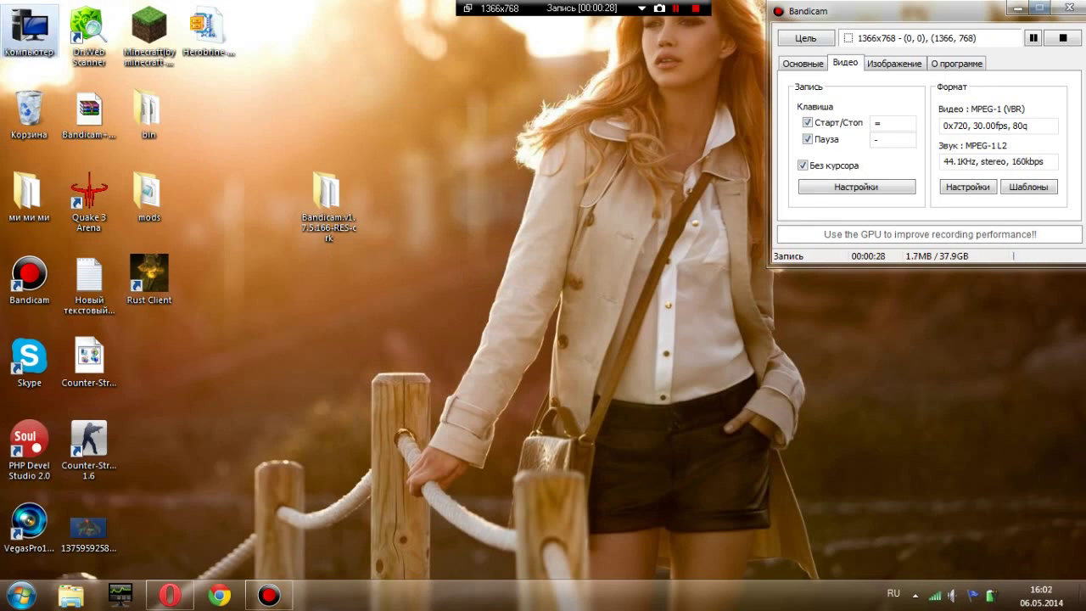
Browse to the Bandicam installation folder in C:\Новая папка (3)\игры.
{"action": "double_click", "coordinate": [30, 30]}
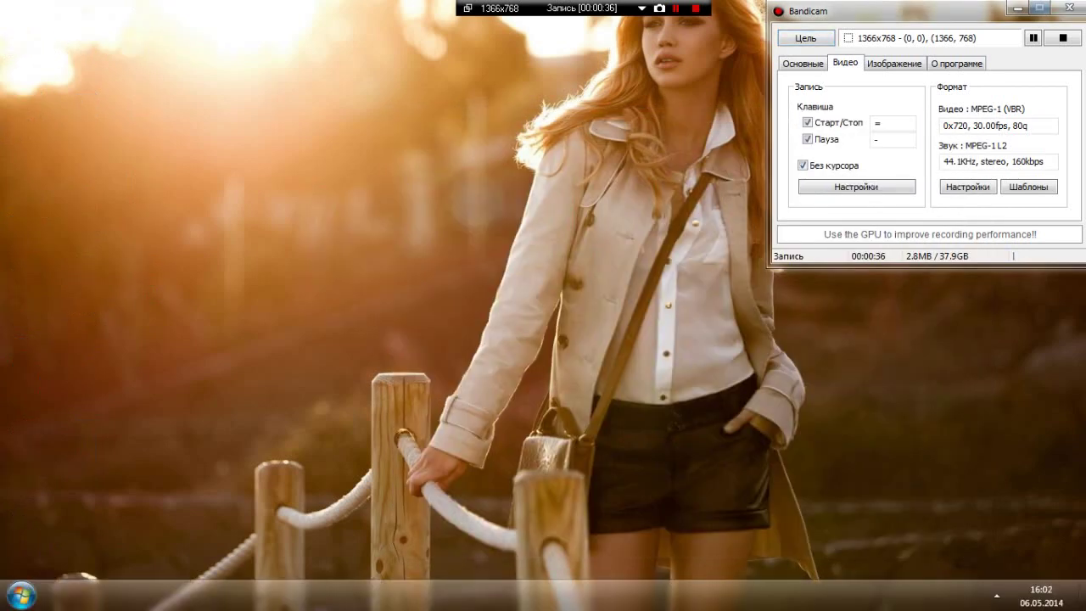
{"action": "double_click", "coordinate": [30, 32]}
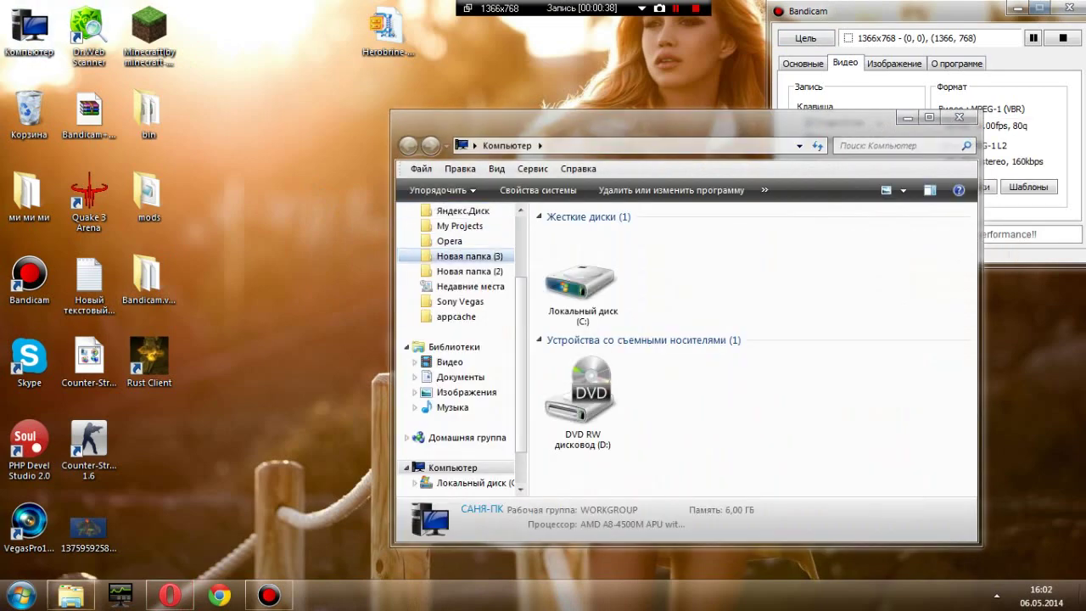
{"action": "left_click", "coordinate": [470, 271]}
{"action": "left_click", "coordinate": [582, 269]}
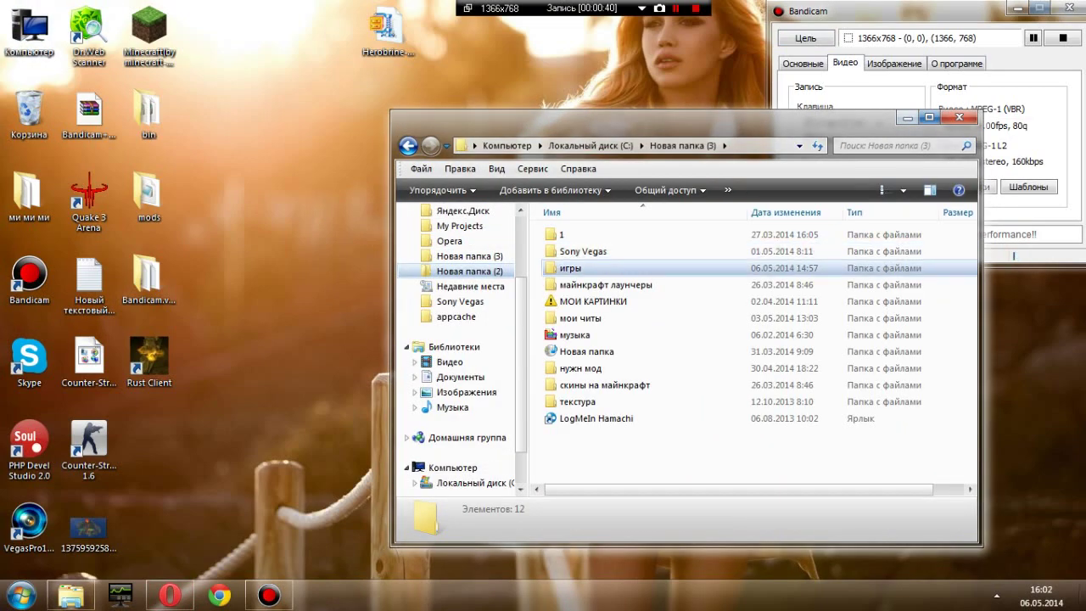
{"action": "double_click", "coordinate": [582, 268]}
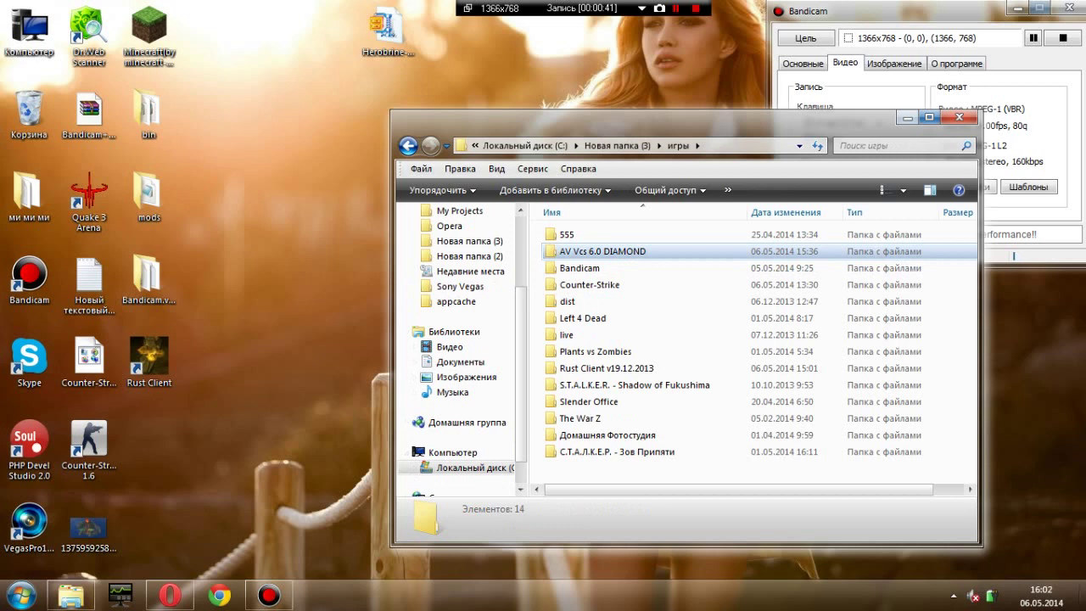
{"action": "double_click", "coordinate": [581, 268]}
Locate uninstall.exe in the Bandicam folder, then close the folder window without running it.
{"action": "scroll", "coordinate": [581, 270], "scroll_direction": "down", "scroll_amount": 1}
{"action": "scroll", "coordinate": [581, 269], "scroll_direction": "up", "scroll_amount": 1}
{"action": "scroll", "coordinate": [581, 270], "scroll_direction": "down", "scroll_amount": 1}
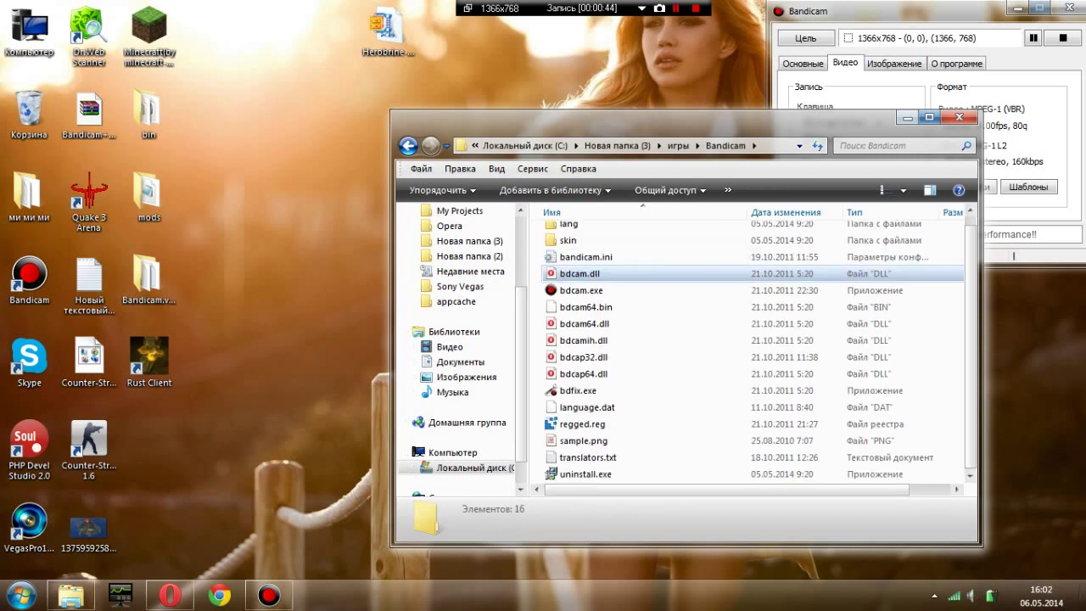
{"action": "key", "text": "r"}
{"action": "key", "text": "u"}
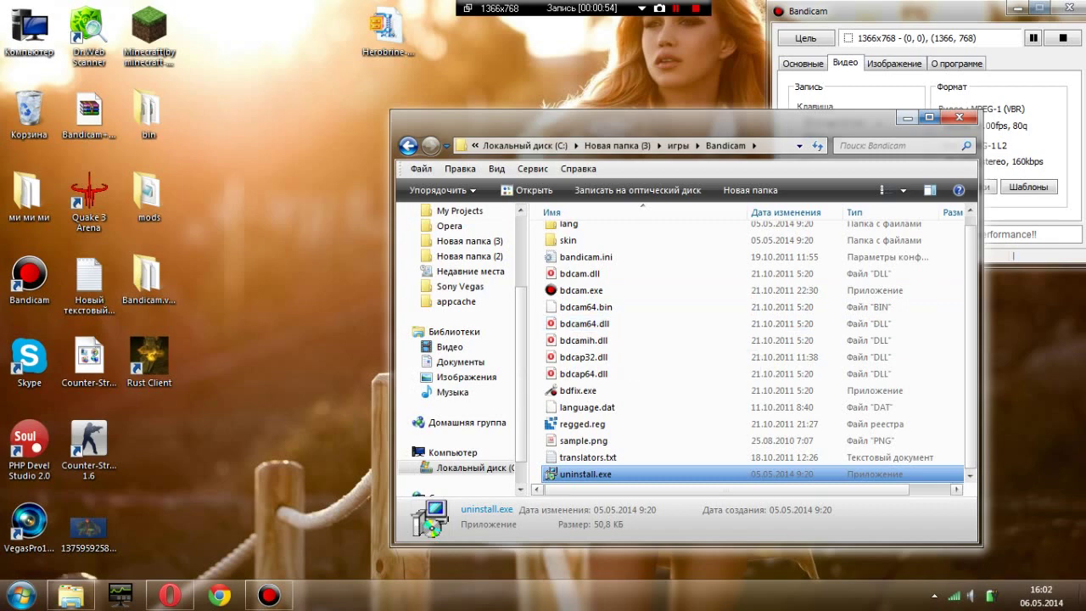
{"action": "left_click", "coordinate": [959, 118]}
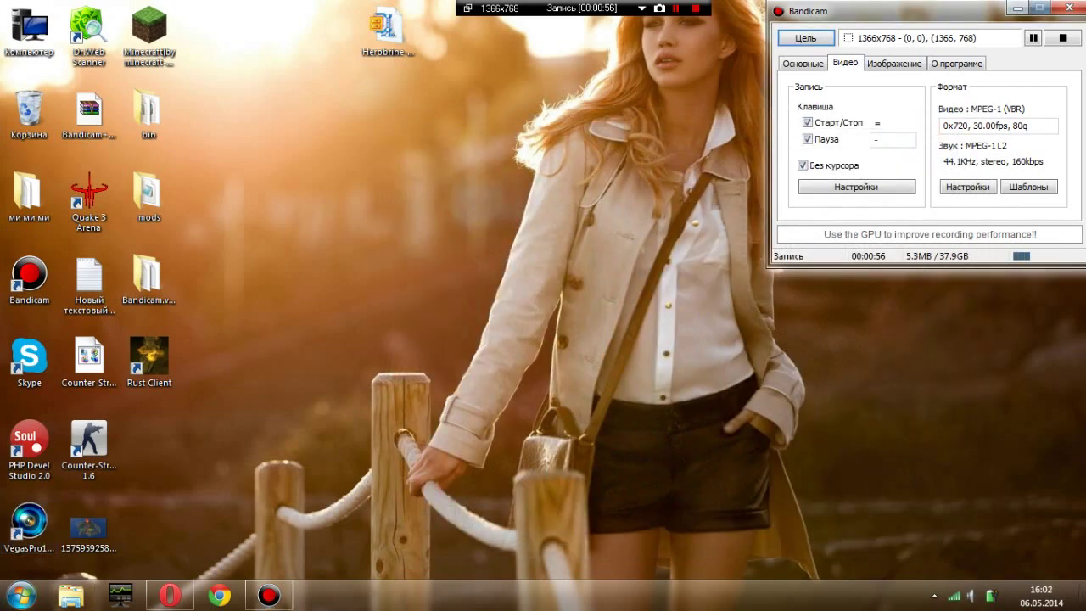
Open the Control Panel list of installed programs and look through it for Bandicam.
{"action": "left_click", "coordinate": [21, 596]}
{"action": "left_click", "coordinate": [252, 357]}
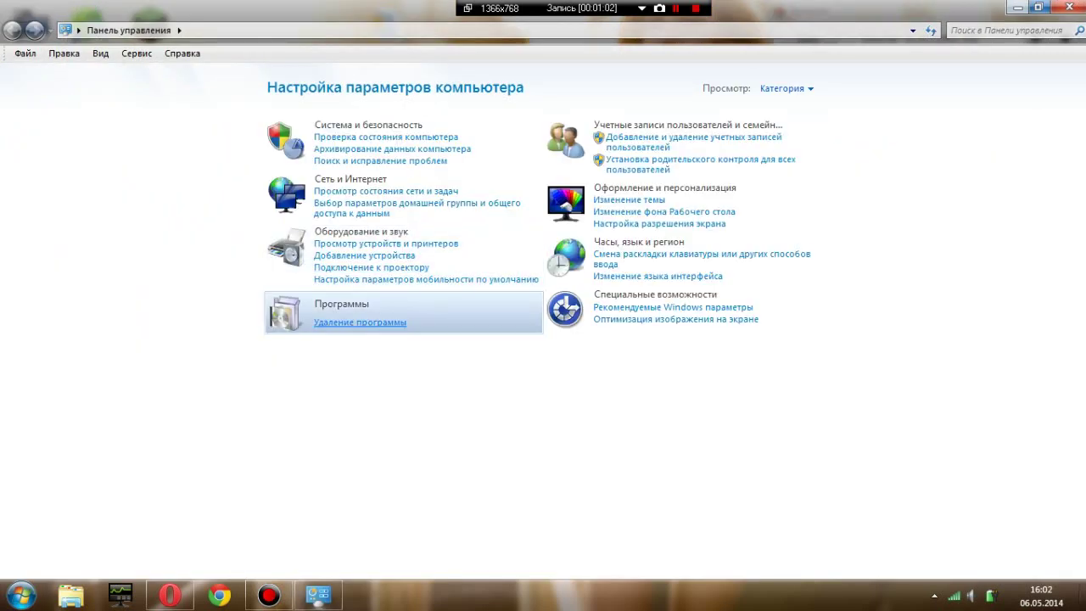
{"action": "left_click", "coordinate": [331, 389]}
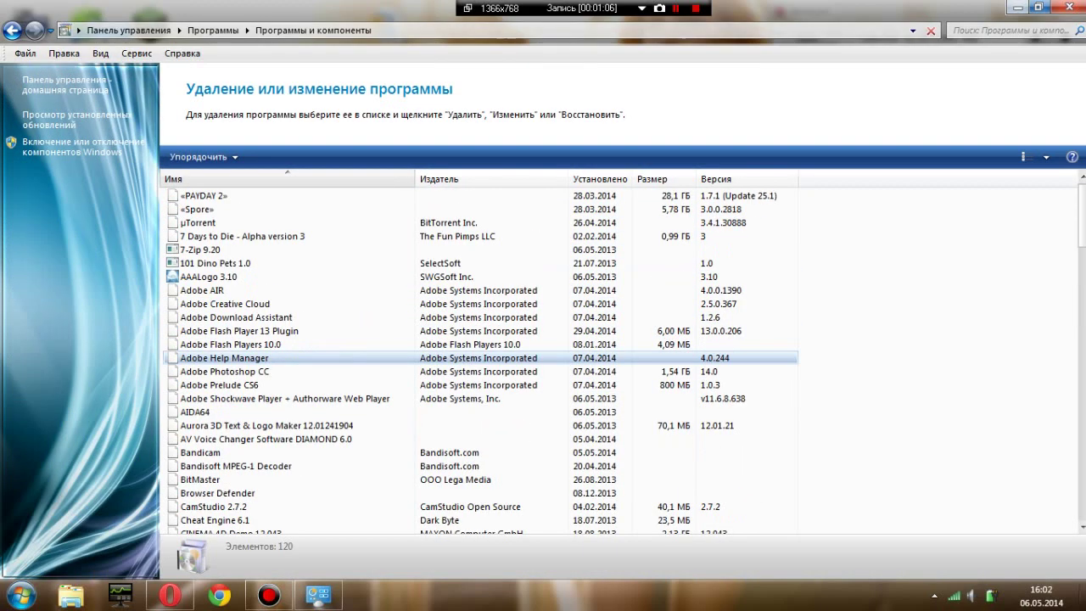
{"action": "scroll", "coordinate": [331, 358], "scroll_direction": "down", "scroll_amount": 4}
{"action": "scroll", "coordinate": [331, 358], "scroll_direction": "down", "scroll_amount": 2}
{"action": "scroll", "coordinate": [331, 358], "scroll_direction": "up", "scroll_amount": 6}
{"action": "scroll", "coordinate": [331, 358], "scroll_direction": "down", "scroll_amount": 3}
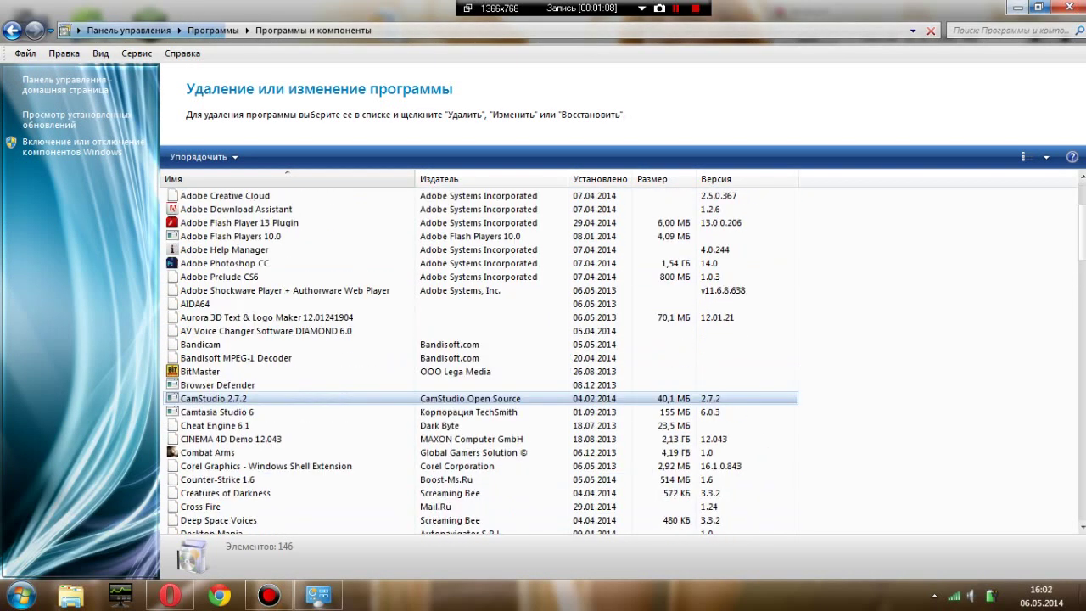
{"action": "scroll", "coordinate": [340, 407], "scroll_direction": "up", "scroll_amount": 3}
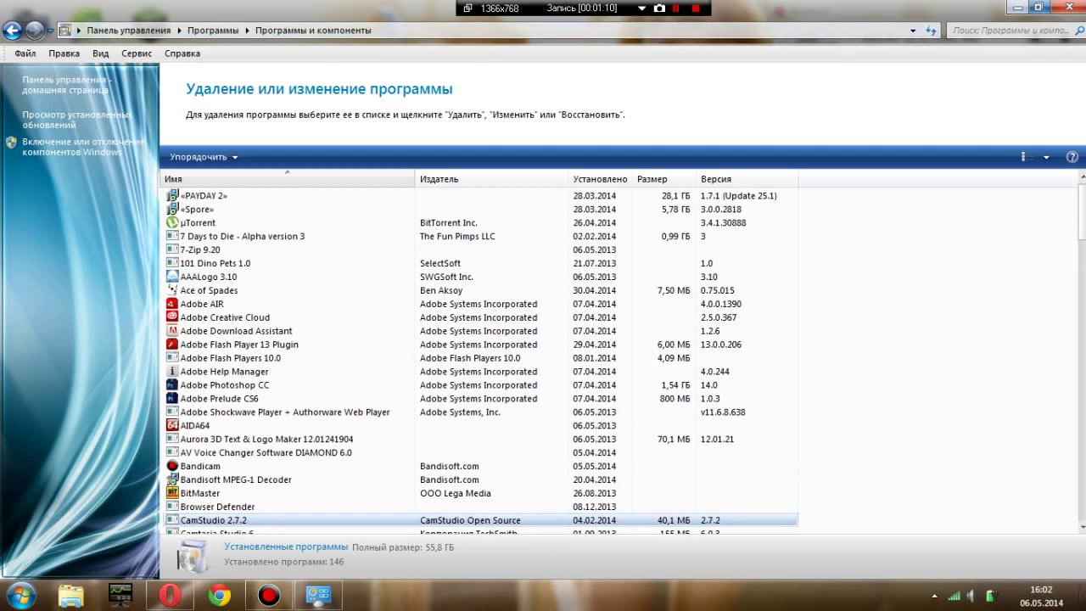
Show the uninstall option for Bandicam in the program list, then close the list without uninstalling.
{"action": "scroll", "coordinate": [339, 407], "scroll_direction": "down", "scroll_amount": 1}
{"action": "left_click", "coordinate": [255, 426]}
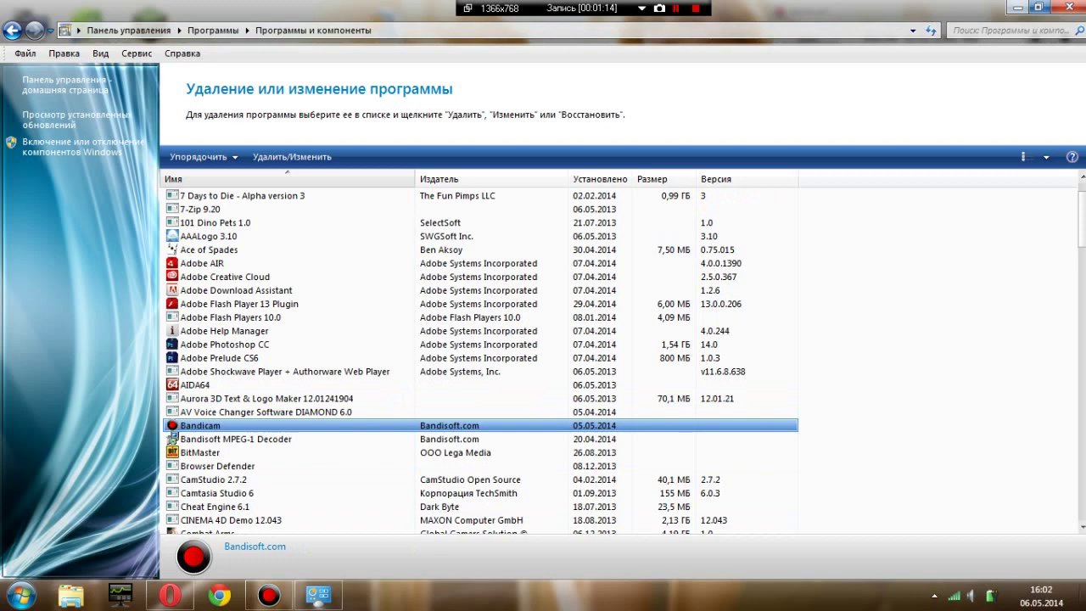
{"action": "right_click", "coordinate": [196, 425]}
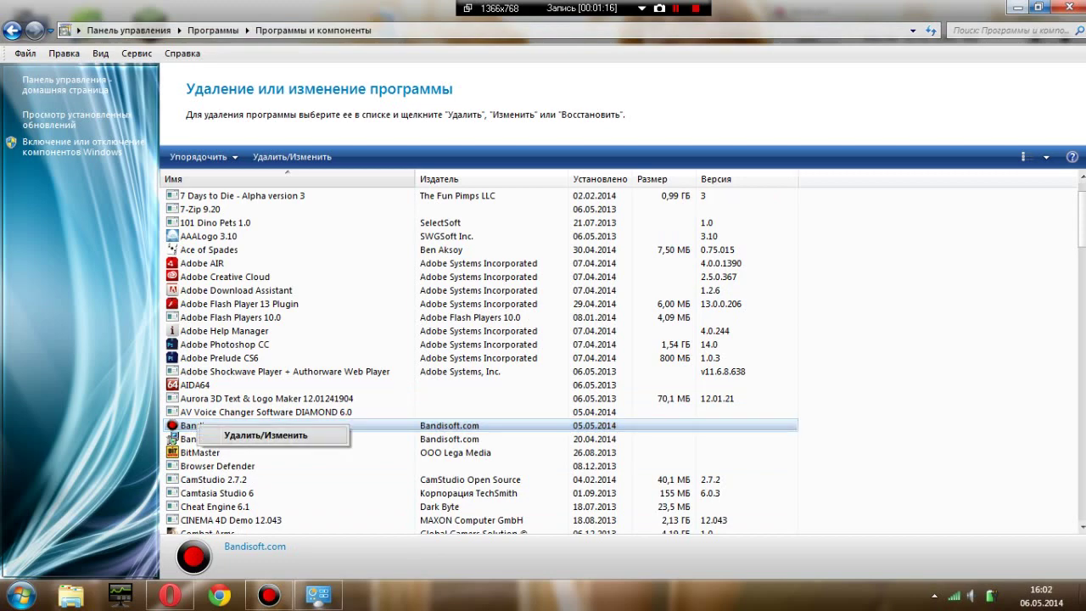
{"action": "left_click", "coordinate": [883, 322]}
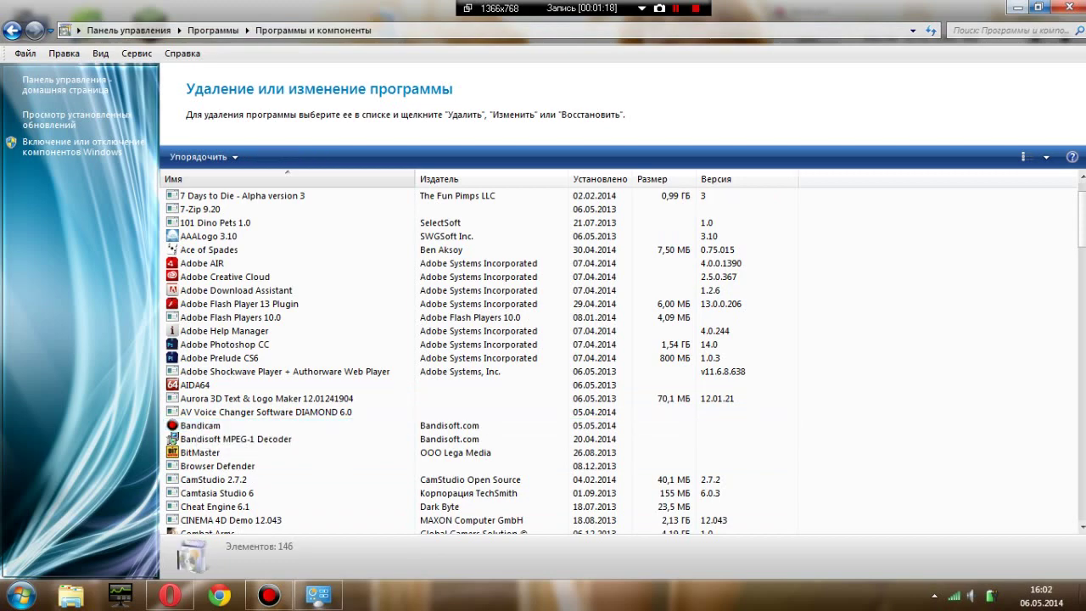
{"action": "left_click", "coordinate": [1069, 7]}
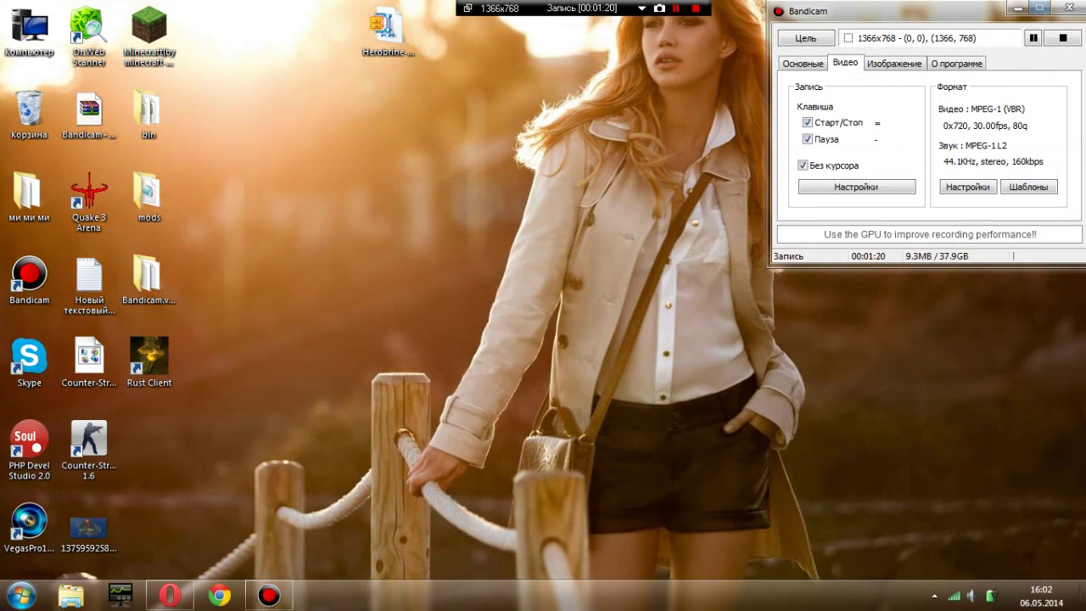
Move the Bandicam.v1.7.5.166-RES-crk folder to an empty area of the desktop below the Herobrine archive.
{"action": "left_click_drag", "start_coordinate": [148, 274], "coordinate": [389, 197]}
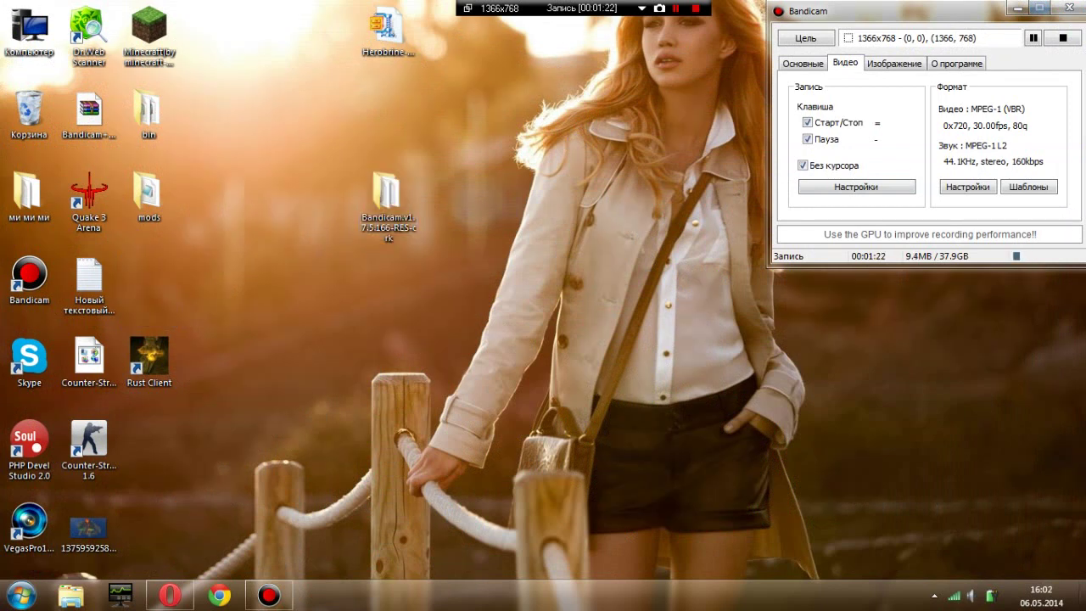
{"action": "mouse_move", "coordinate": [469, 157]}
{"action": "left_mouse_down"}
{"action": "mouse_move", "coordinate": [354, 263]}
{"action": "mouse_move", "coordinate": [464, 141]}
{"action": "left_mouse_up"}
{"action": "left_click_drag", "start_coordinate": [453, 160], "coordinate": [303, 296]}
{"action": "left_click_drag", "start_coordinate": [309, 286], "coordinate": [464, 154]}
{"action": "left_click_drag", "start_coordinate": [466, 157], "coordinate": [359, 243]}
{"action": "left_click_drag", "start_coordinate": [293, 291], "coordinate": [322, 278]}
Open the Bandicam.v1.7.5.166-RES-crk folder and delete the text file прочитай!.txt.
{"action": "double_click", "coordinate": [388, 204]}
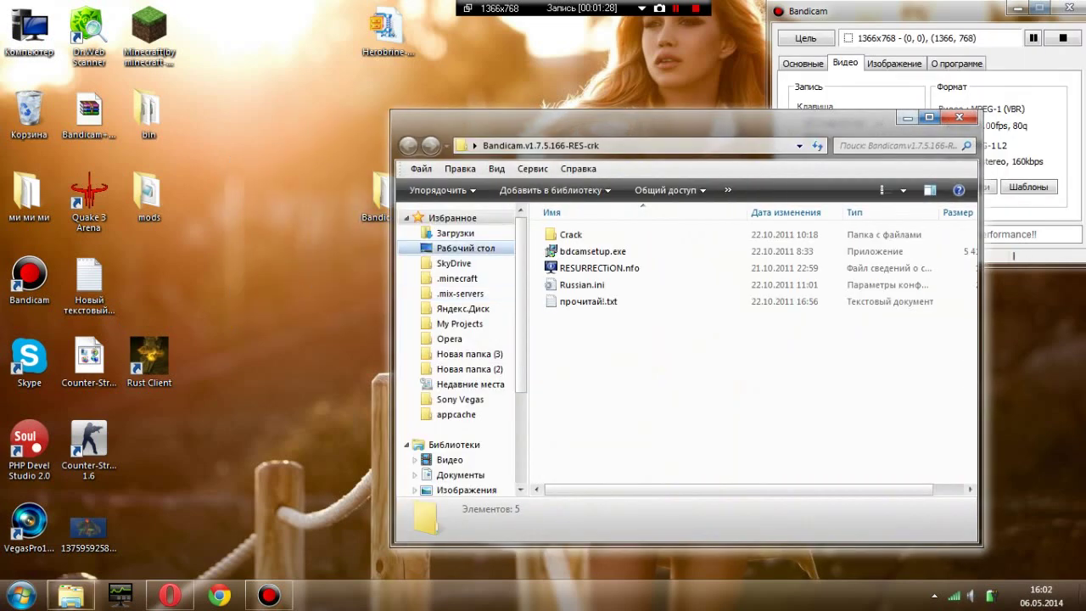
{"action": "left_click_drag", "start_coordinate": [671, 119], "coordinate": [462, 83]}
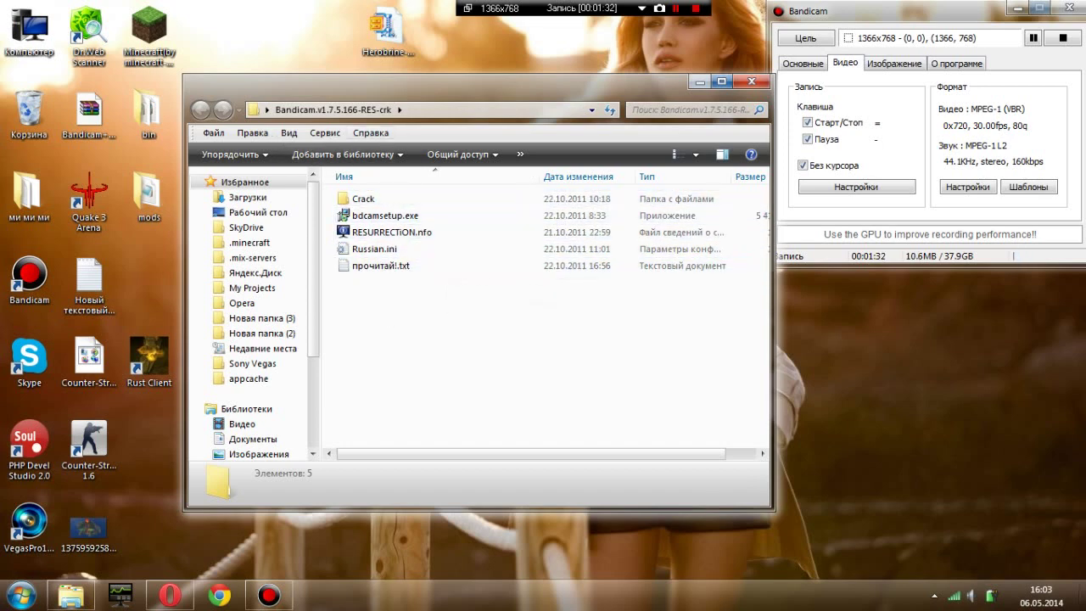
{"action": "right_click", "coordinate": [373, 265]}
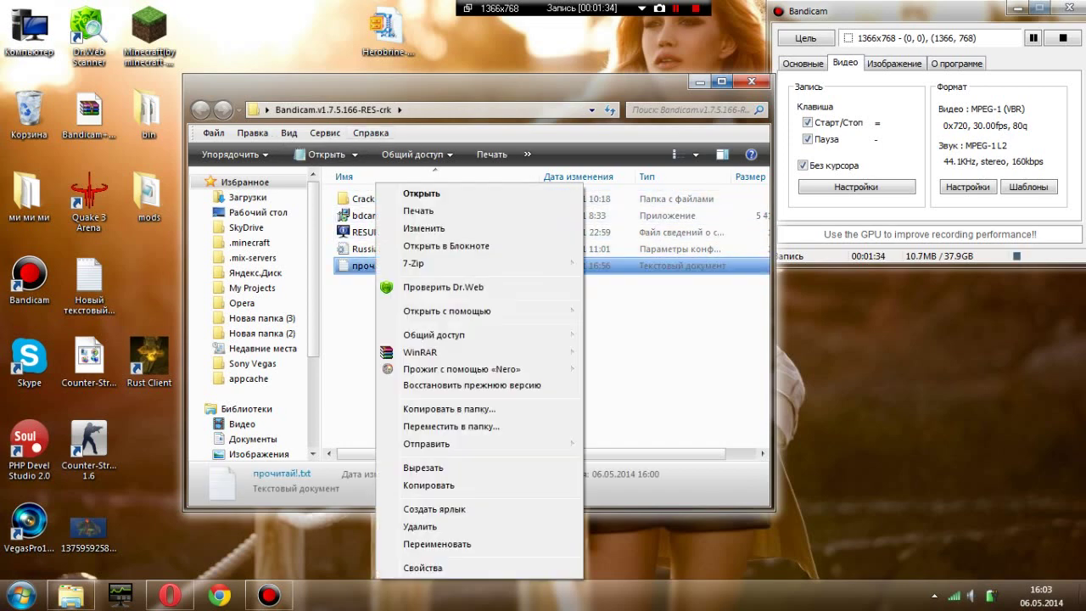
{"action": "left_click", "coordinate": [408, 527]}
{"action": "key", "text": "Return"}
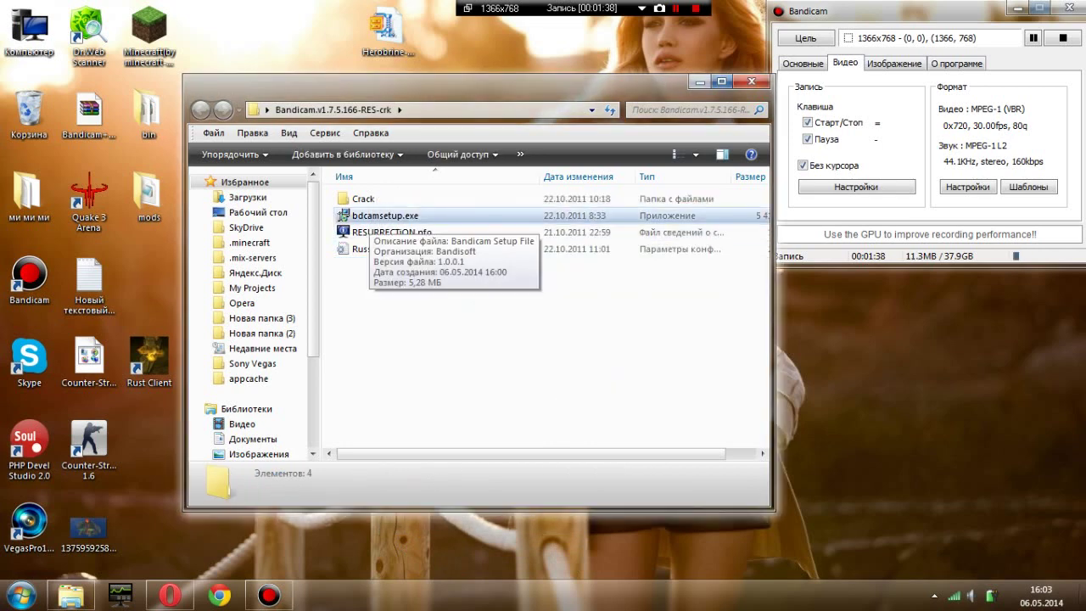
Run bdcamsetup.exe, accept the license and default components, and review the destination folder C:\Новая папка (3)\игры\Bandicam.
{"action": "double_click", "coordinate": [373, 217]}
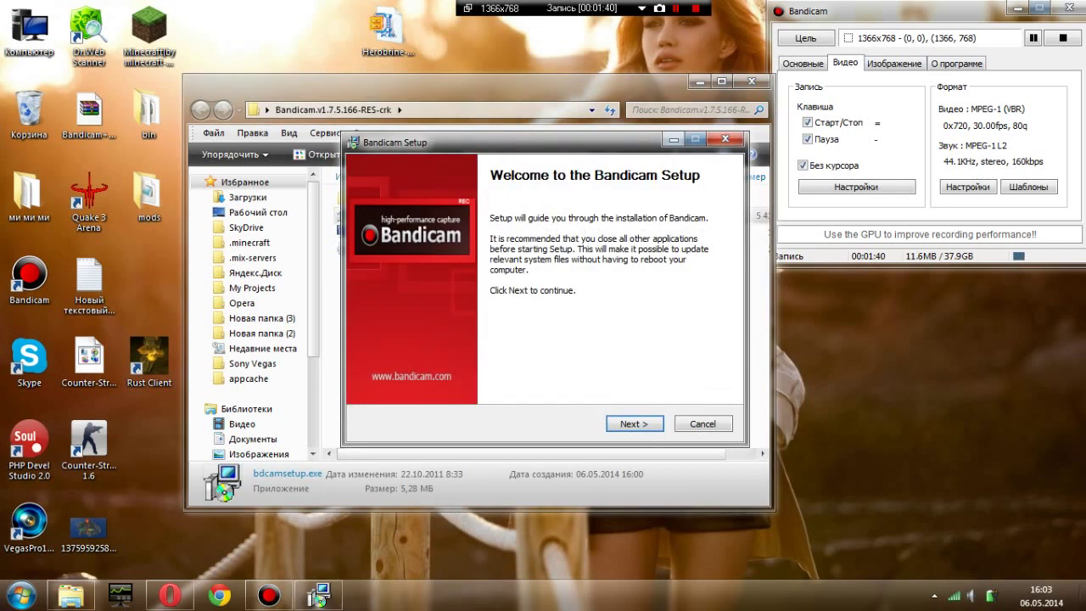
{"action": "left_click_drag", "start_coordinate": [509, 143], "coordinate": [327, 112]}
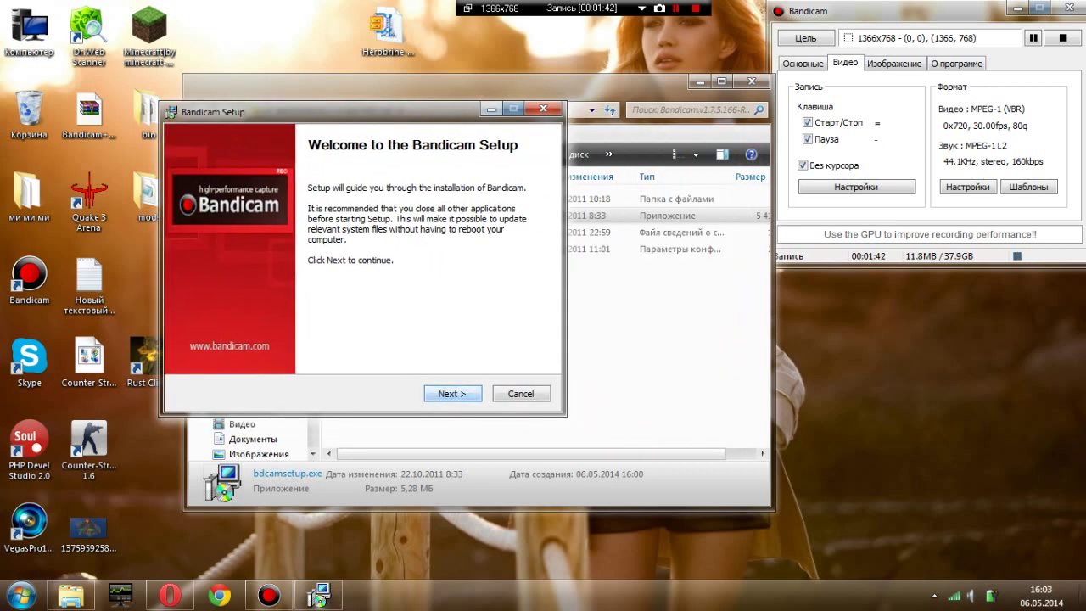
{"action": "left_click", "coordinate": [453, 393]}
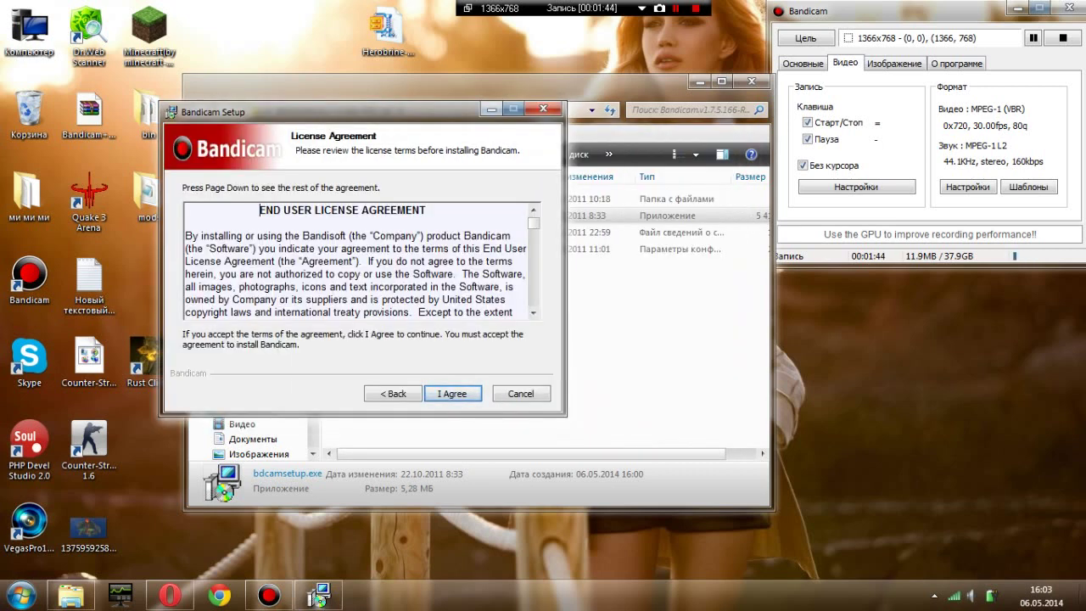
{"action": "left_click", "coordinate": [452, 393]}
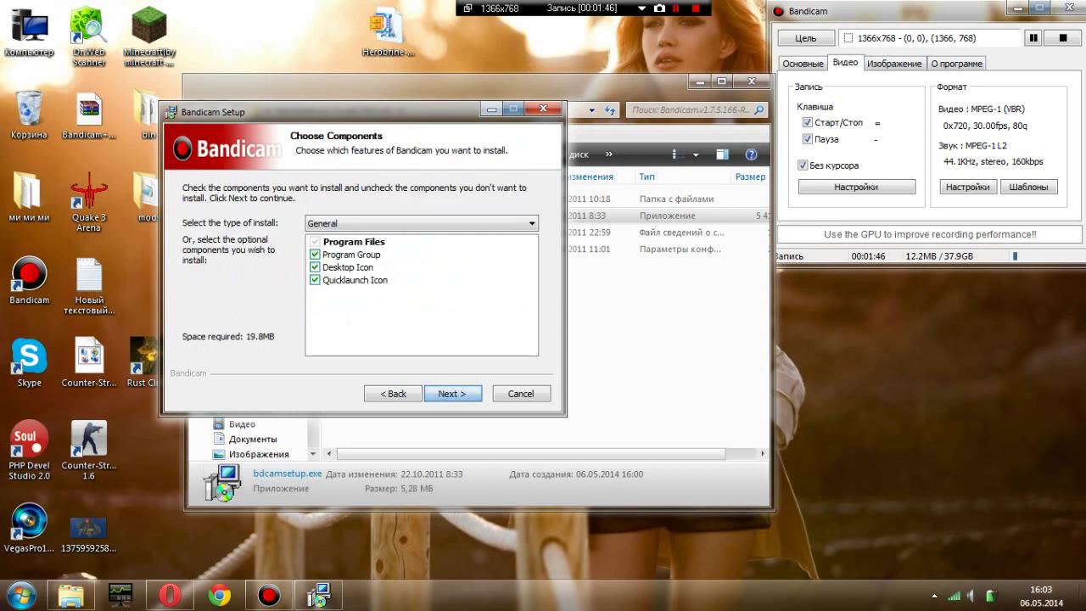
{"action": "left_click", "coordinate": [452, 393]}
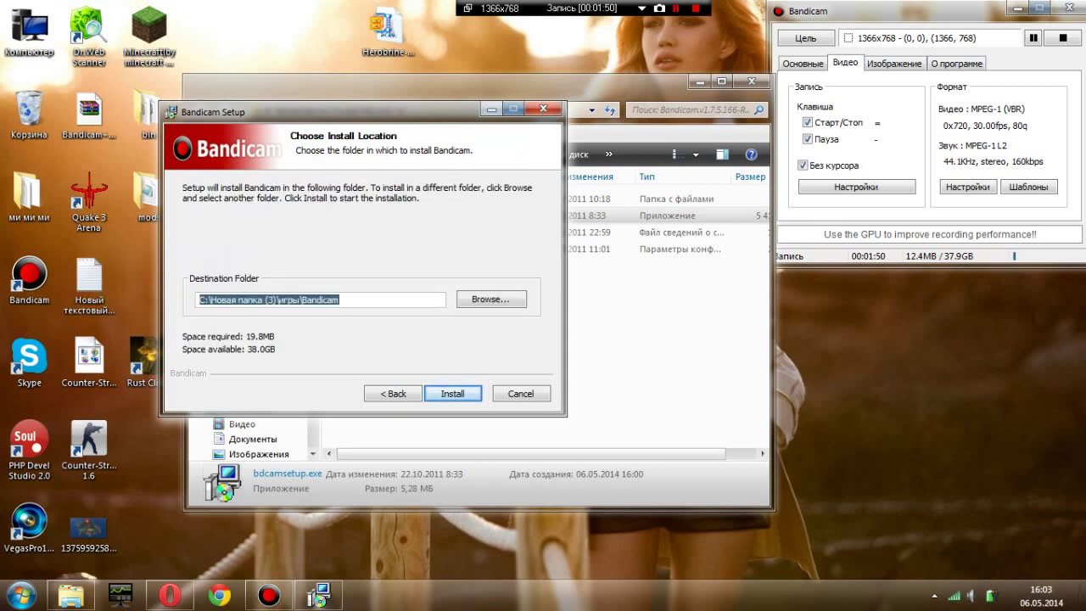
{"action": "left_click_drag", "start_coordinate": [279, 299], "coordinate": [198, 300]}
{"action": "left_click", "coordinate": [342, 300]}
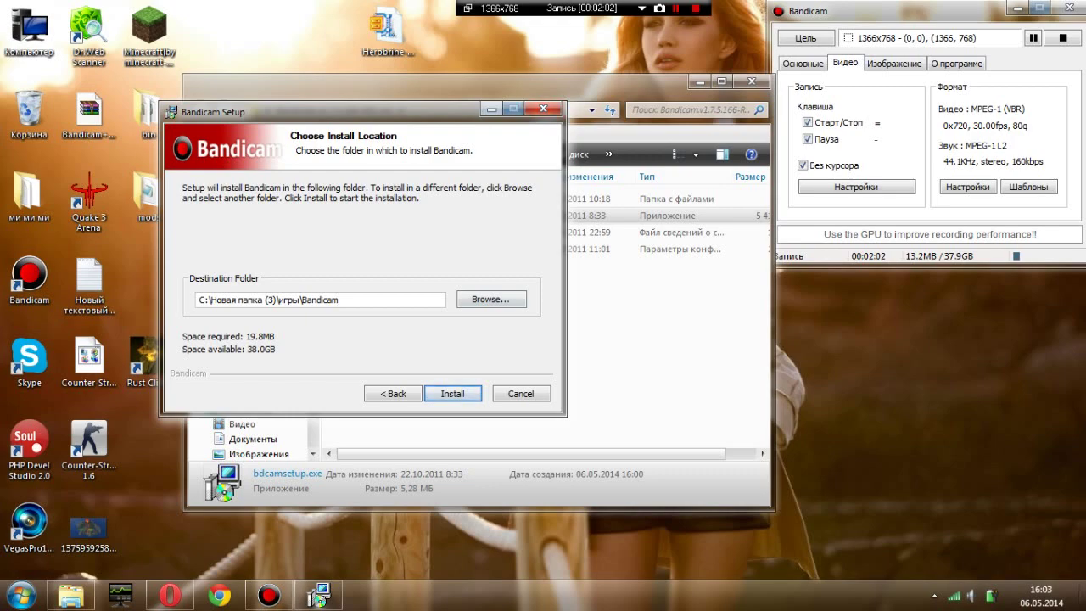
Minimize the folder window and close the Bandicam setup without installing.
{"action": "left_click_drag", "start_coordinate": [339, 111], "coordinate": [410, 136]}
{"action": "left_click_drag", "start_coordinate": [424, 89], "coordinate": [334, 80]}
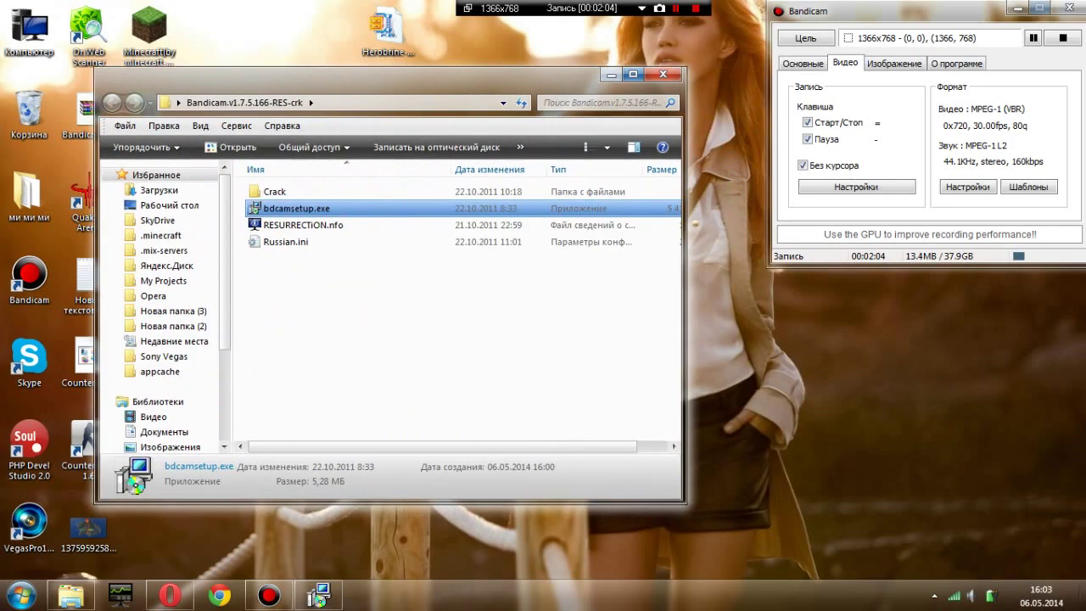
{"action": "left_click", "coordinate": [610, 73]}
{"action": "left_click_drag", "start_coordinate": [410, 136], "coordinate": [474, 126]}
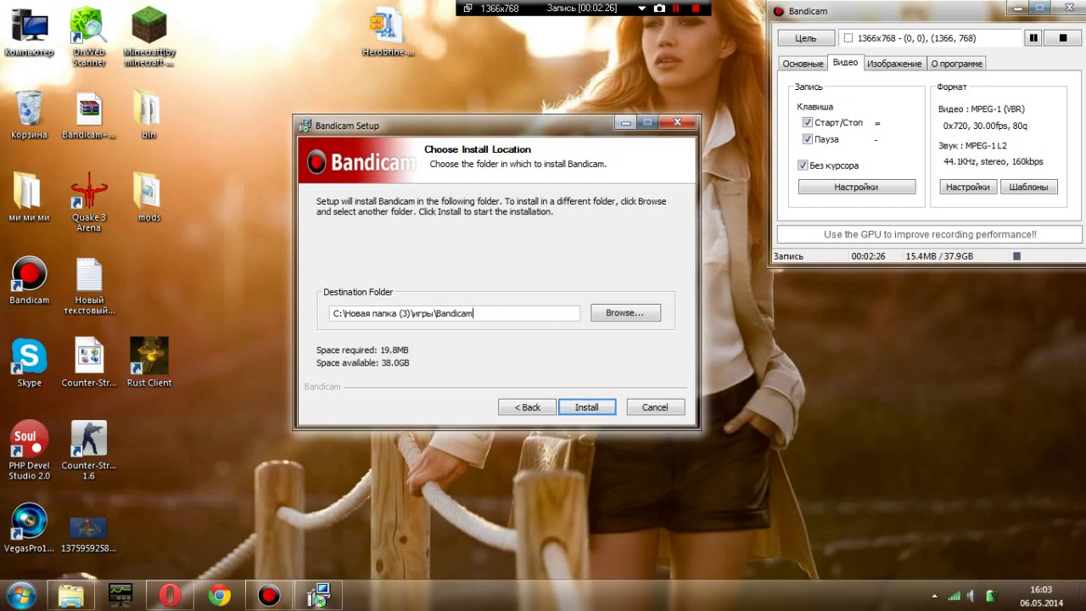
{"action": "left_click", "coordinate": [678, 123]}
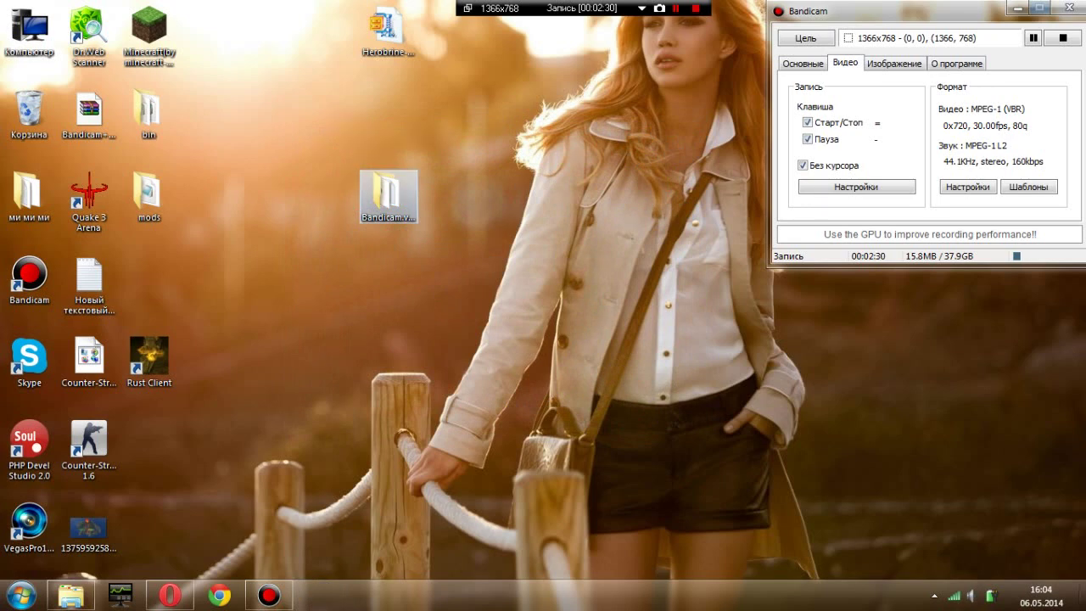
Reopen the Bandicam.v1.7.5.166-RES-crk folder and rename its Crack folder to пони.
{"action": "double_click", "coordinate": [388, 196]}
{"action": "left_click", "coordinate": [297, 208]}
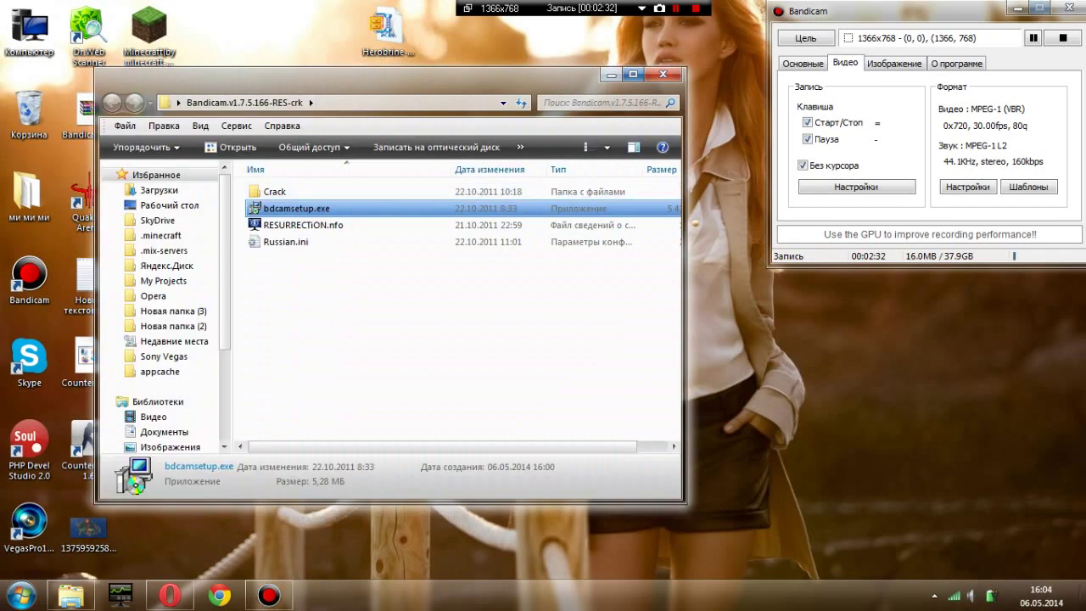
{"action": "left_click_drag", "start_coordinate": [357, 78], "coordinate": [539, 89]}
{"action": "left_click", "coordinate": [459, 202]}
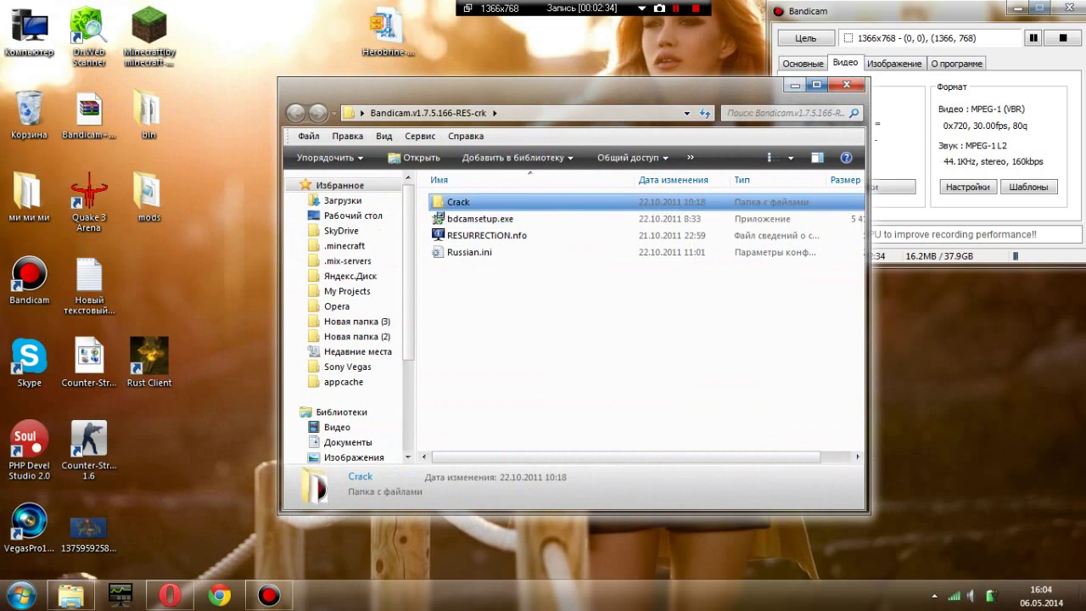
{"action": "right_click", "coordinate": [448, 202]}
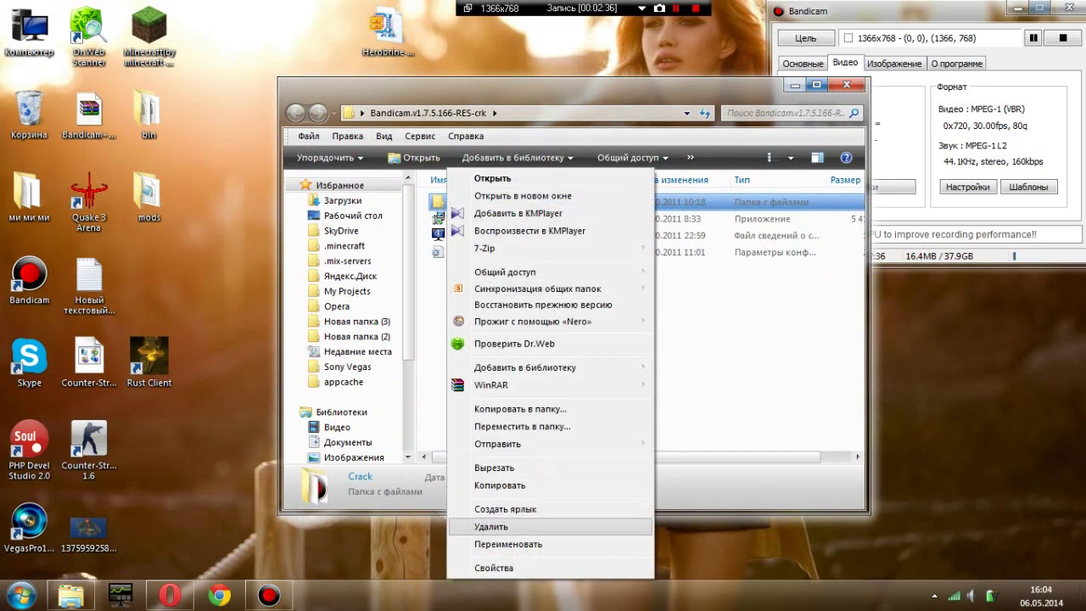
{"action": "left_click", "coordinate": [509, 544]}
{"action": "type", "text": "no"}
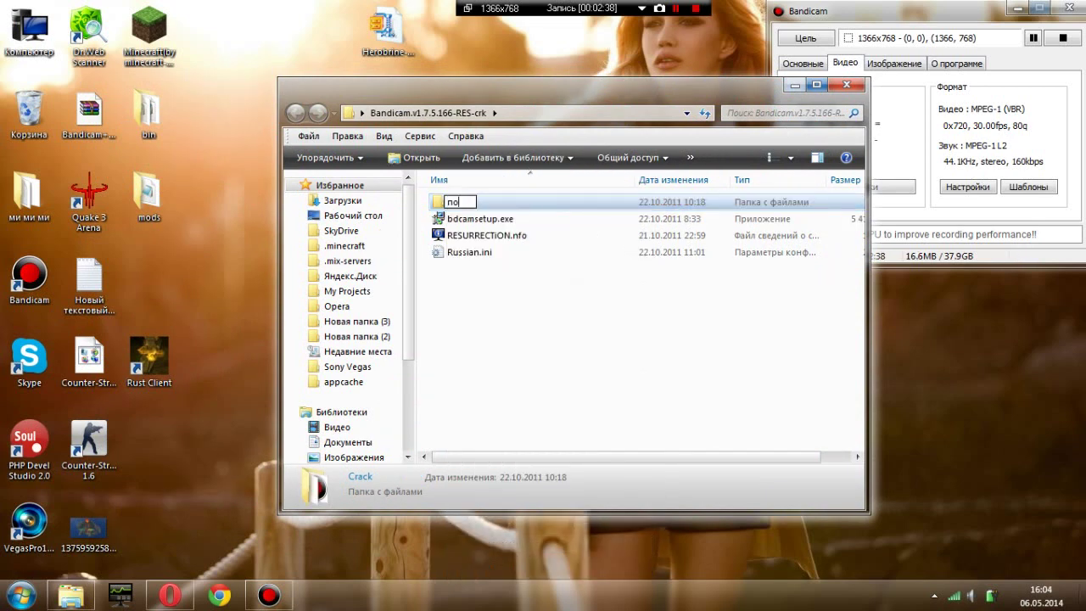
{"action": "type", "text": "ни"}
{"action": "key", "text": "Return"}
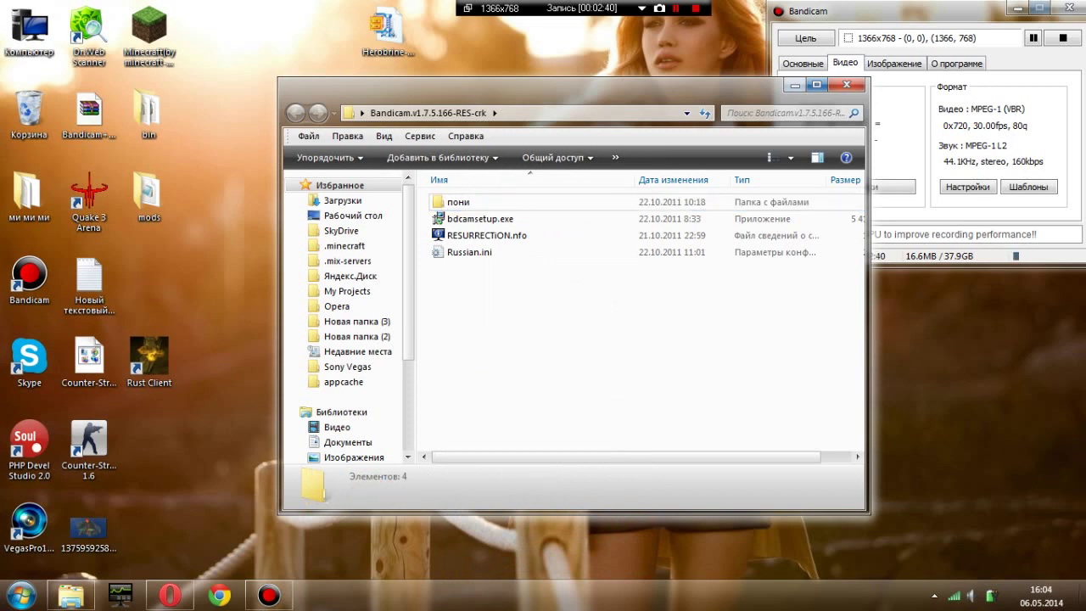
Open the пони folder and, in a second window, open the installation folder C:\Новая папка (3)\игры\Bandicam.
{"action": "key", "text": "Return"}
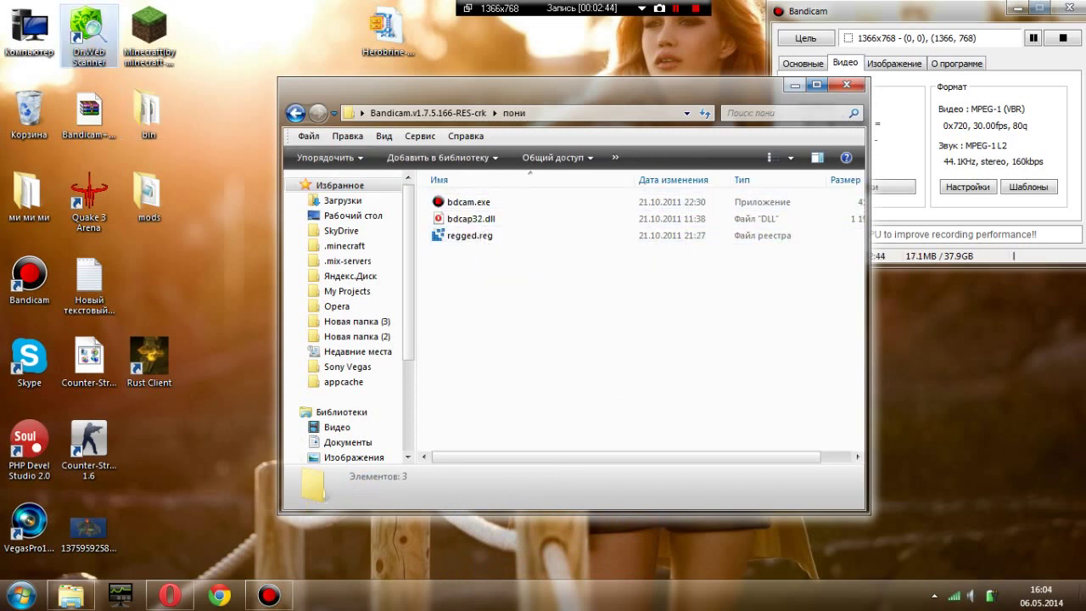
{"action": "double_click", "coordinate": [29, 32]}
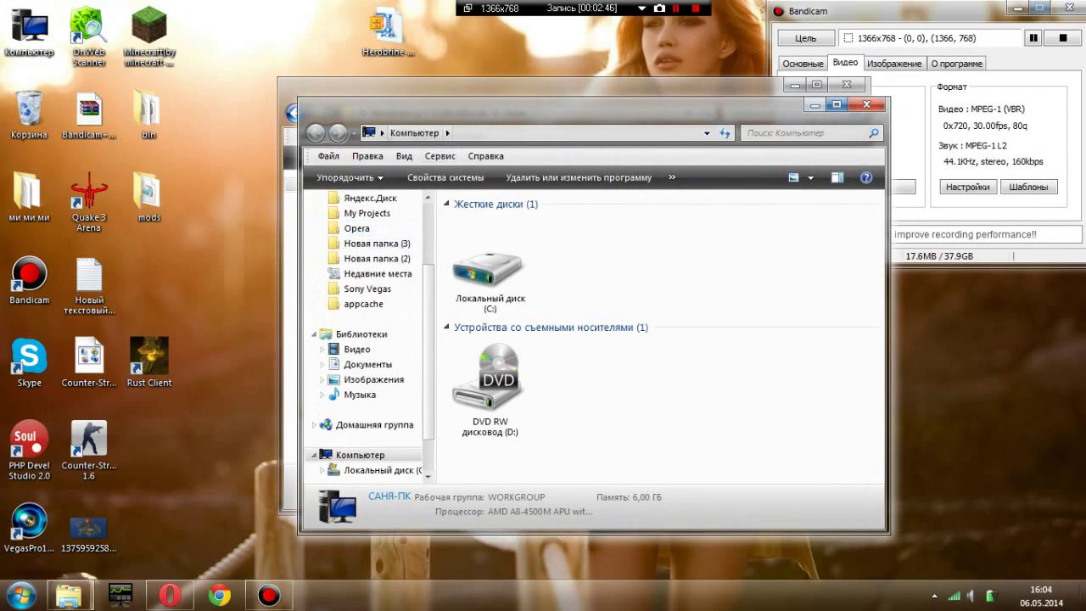
{"action": "left_click_drag", "start_coordinate": [442, 106], "coordinate": [634, 112]}
{"action": "left_click", "coordinate": [568, 264]}
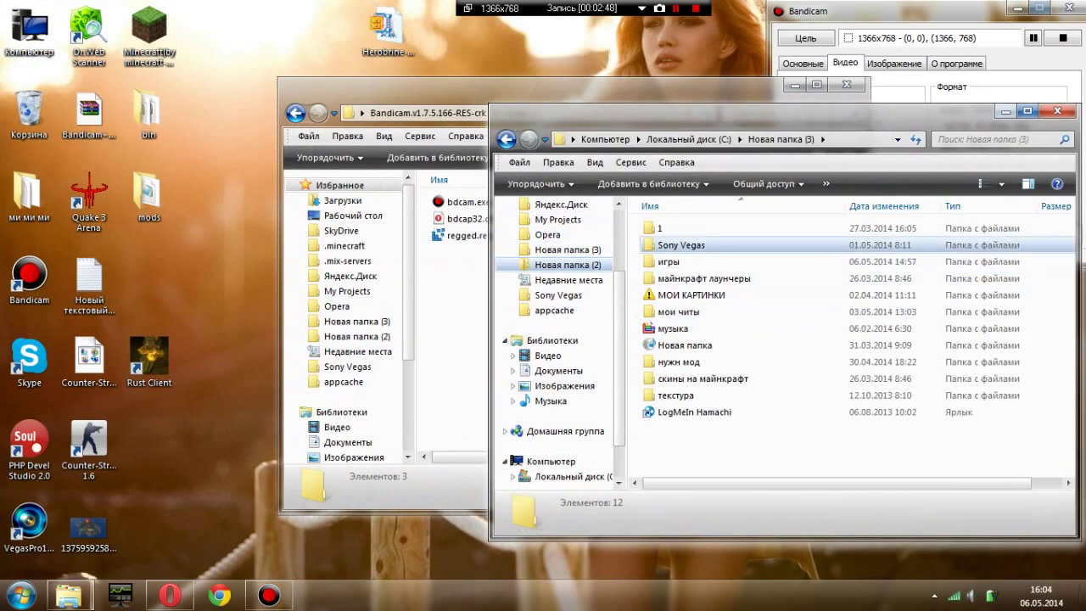
{"action": "double_click", "coordinate": [669, 262]}
{"action": "double_click", "coordinate": [671, 262]}
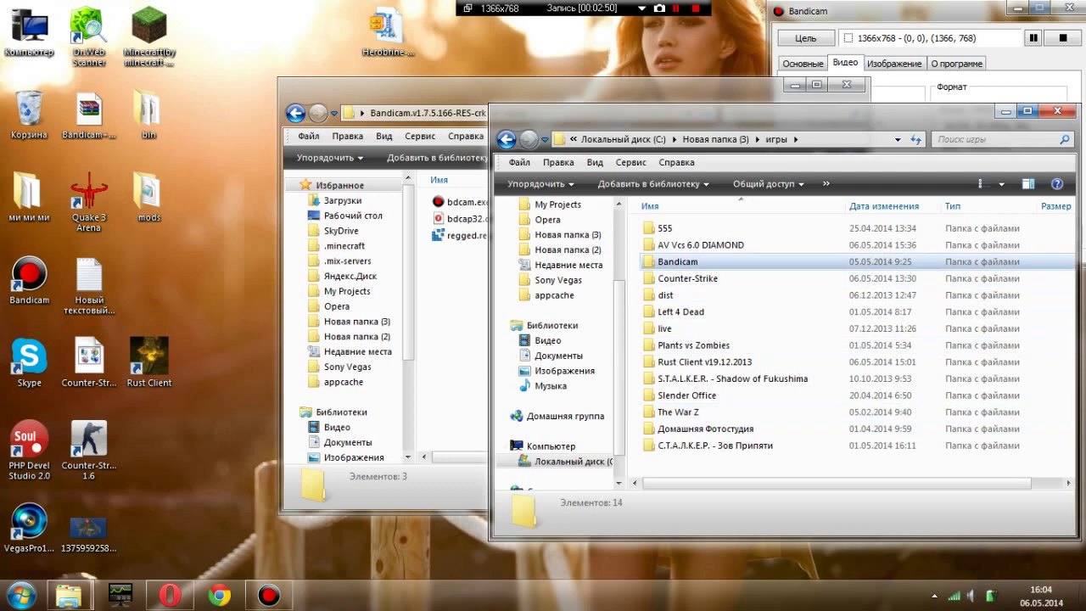
{"action": "double_click", "coordinate": [671, 262]}
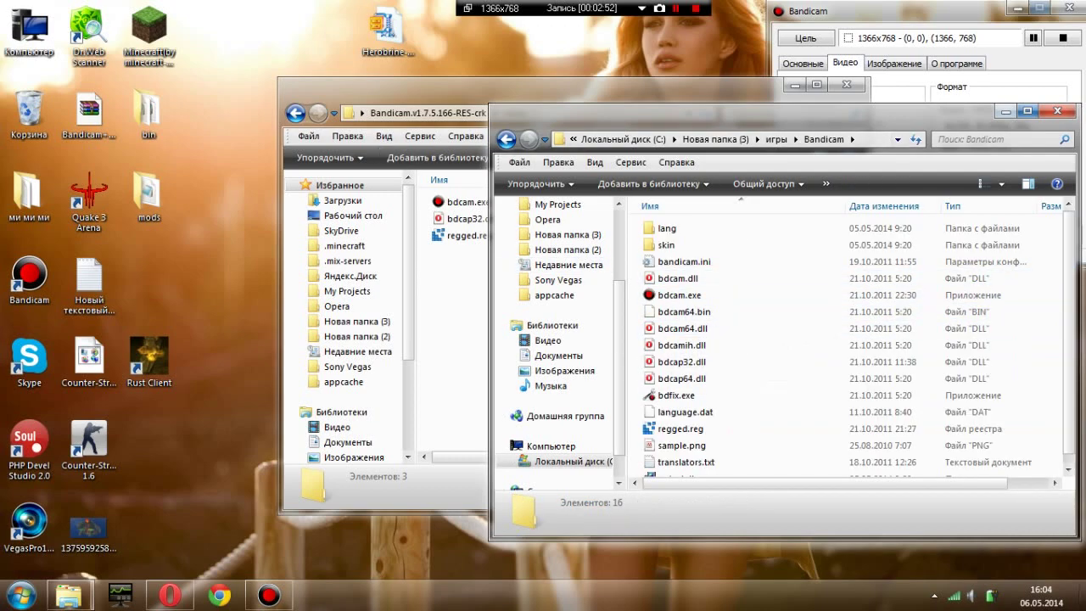
Select bdcam.exe, bdcap32.dll and regged.reg in the пони folder and arrange its window alongside the Bandicam installation folder.
{"action": "left_click_drag", "start_coordinate": [679, 114], "coordinate": [768, 107]}
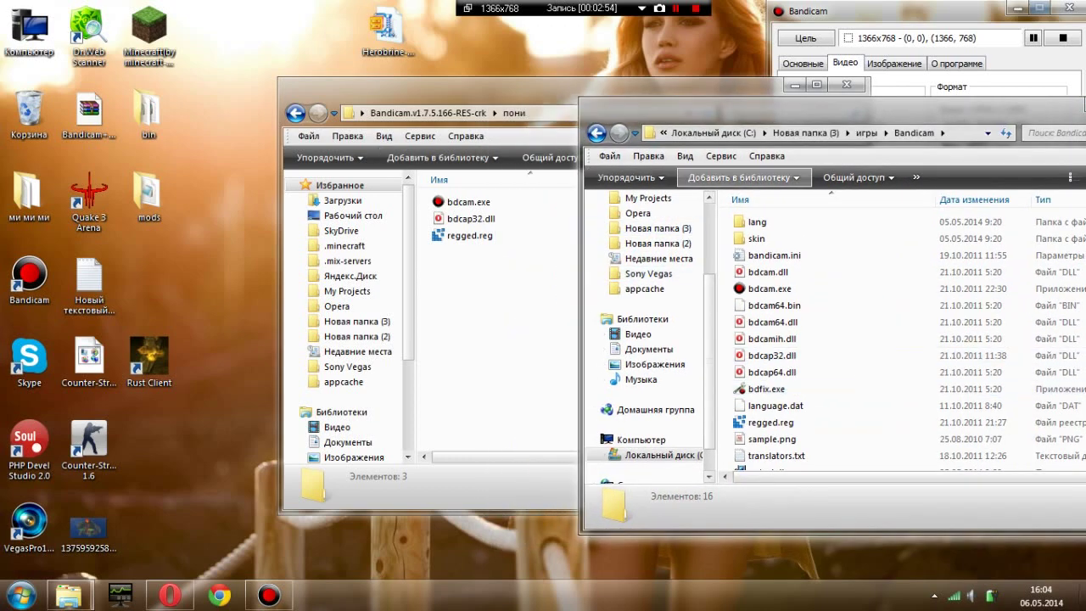
{"action": "left_click_drag", "start_coordinate": [482, 290], "coordinate": [431, 193]}
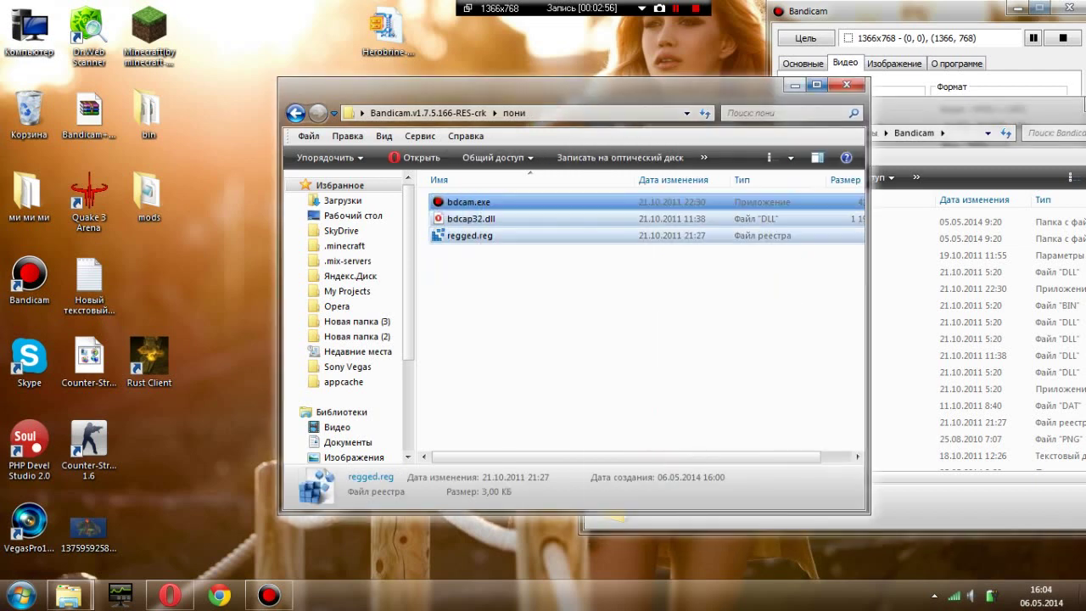
{"action": "left_click_drag", "start_coordinate": [509, 90], "coordinate": [318, 94]}
{"action": "mouse_move", "coordinate": [327, 222]}
{"action": "left_mouse_down"}
{"action": "mouse_move", "coordinate": [723, 306]}
{"action": "mouse_move", "coordinate": [332, 254]}
{"action": "mouse_move", "coordinate": [322, 233]}
{"action": "left_mouse_up"}
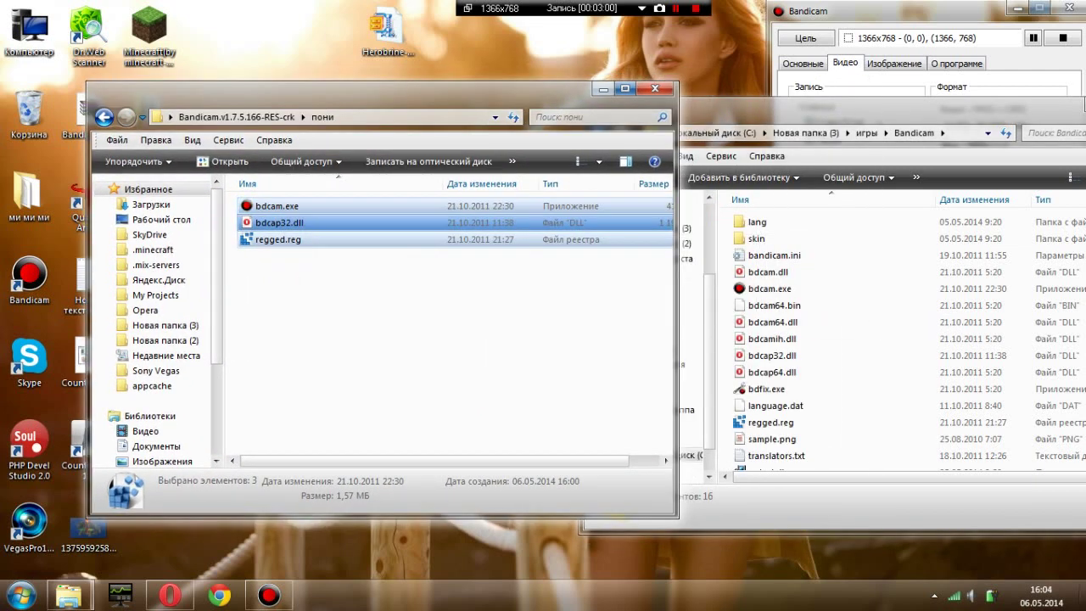
{"action": "left_click_drag", "start_coordinate": [747, 110], "coordinate": [554, 148]}
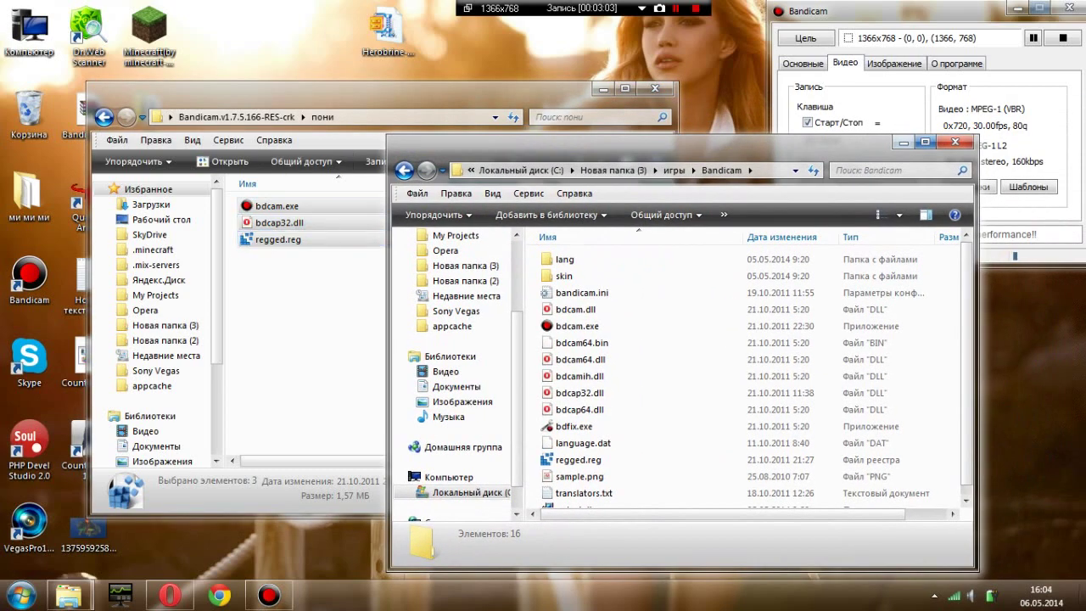
{"action": "left_click_drag", "start_coordinate": [526, 148], "coordinate": [557, 149]}
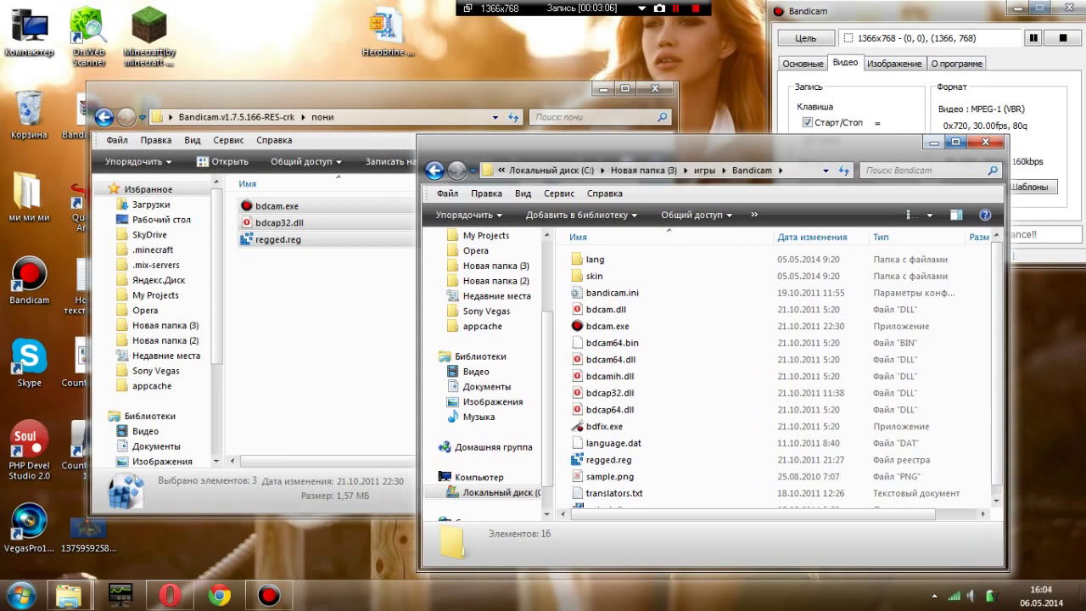
{"action": "mouse_move", "coordinate": [475, 91]}
{"action": "left_mouse_down"}
{"action": "mouse_move", "coordinate": [533, 96]}
{"action": "mouse_move", "coordinate": [460, 97]}
{"action": "left_mouse_up"}
{"action": "left_click_drag", "start_coordinate": [746, 142], "coordinate": [546, 126]}
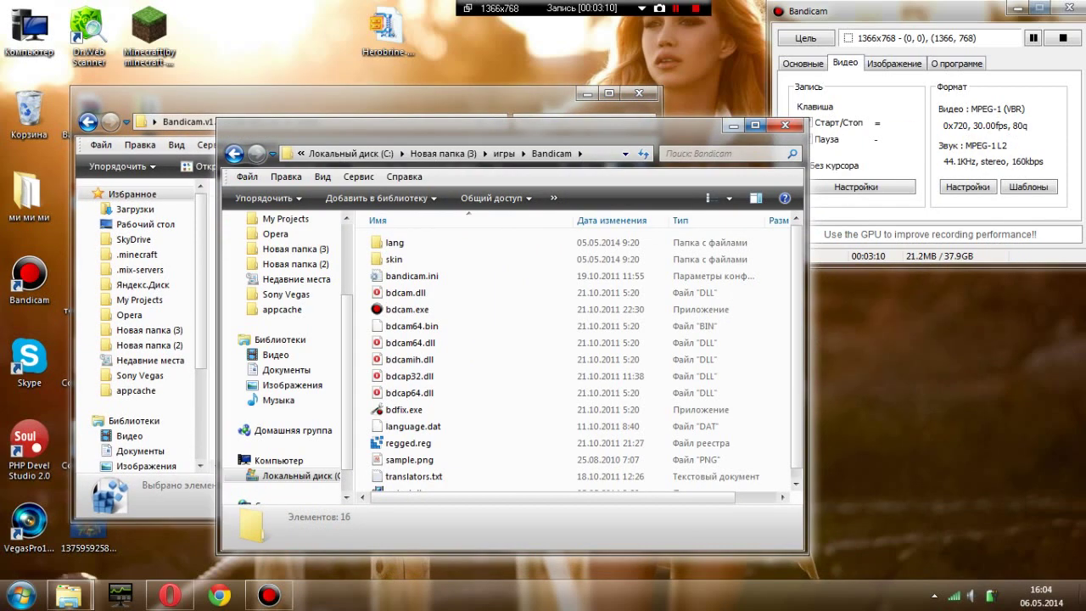
{"action": "left_click_drag", "start_coordinate": [646, 125], "coordinate": [672, 138]}
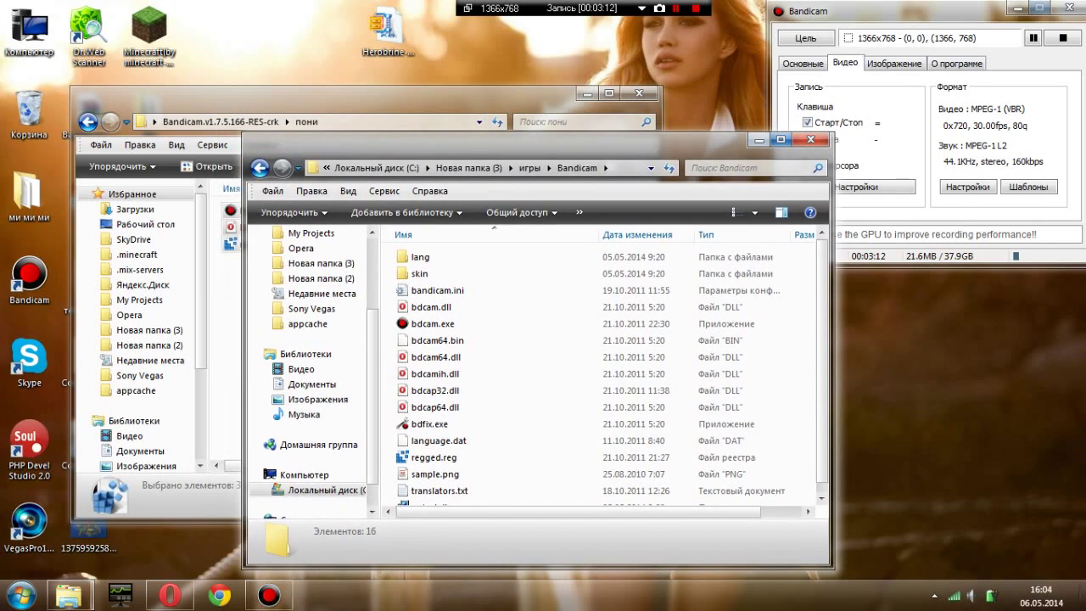
Close both folder windows and move the Bandicam.v1.7.5.166-RES-crk folder closer to the other desktop icons.
{"action": "left_click", "coordinate": [811, 139]}
{"action": "left_click", "coordinate": [639, 93]}
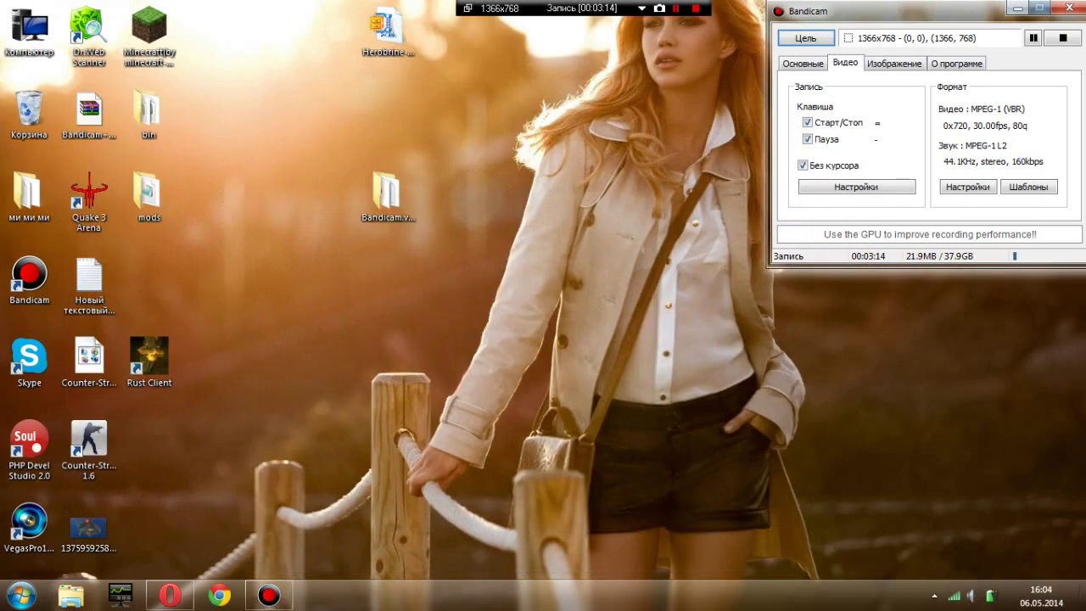
{"action": "left_click_drag", "start_coordinate": [386, 194], "coordinate": [326, 193]}
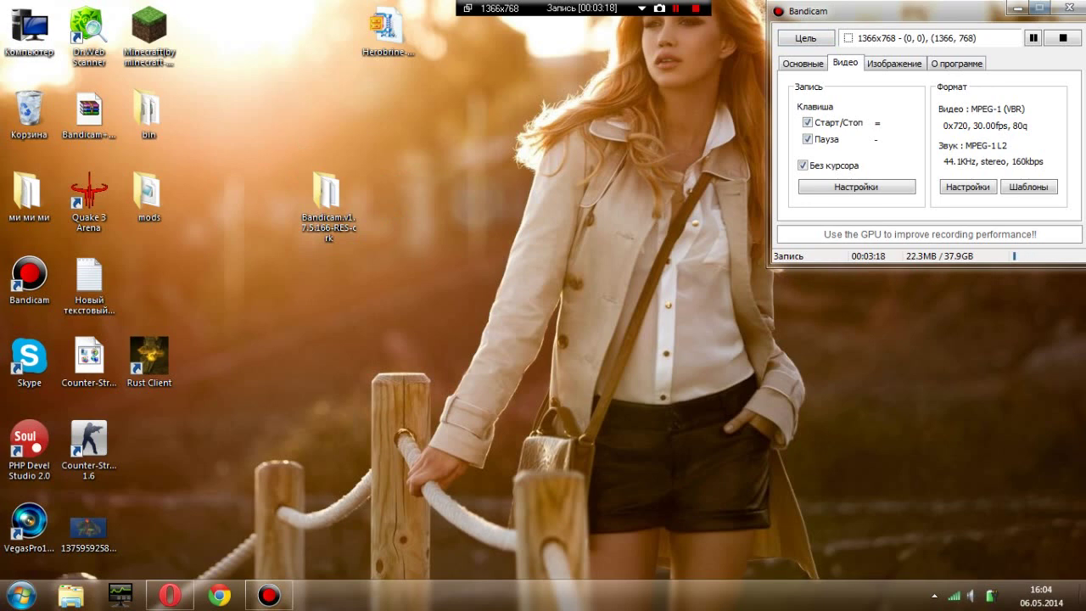
Bring the Bandicam window to the middle of the desktop, examine its version and license information, and move it back aside.
{"action": "left_click_drag", "start_coordinate": [900, 11], "coordinate": [488, 74]}
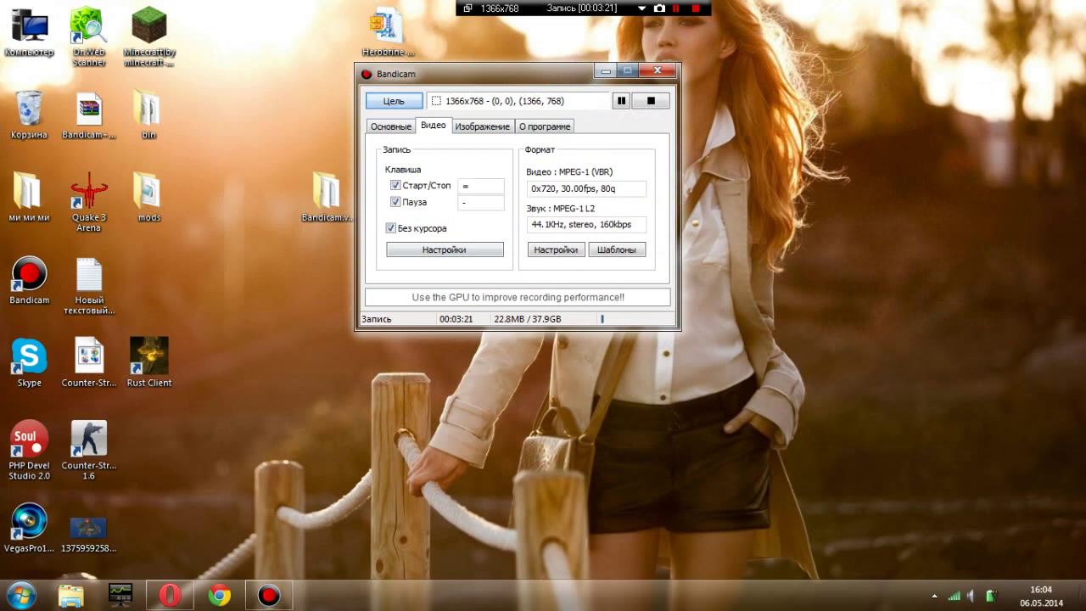
{"action": "left_click", "coordinate": [545, 125]}
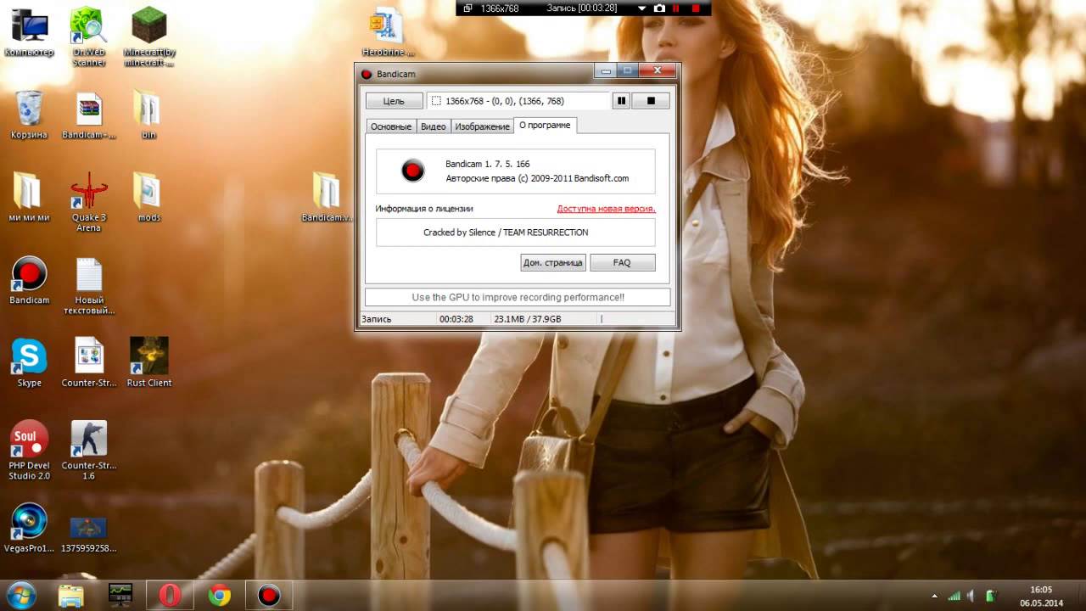
{"action": "left_click_drag", "start_coordinate": [475, 73], "coordinate": [839, 10]}
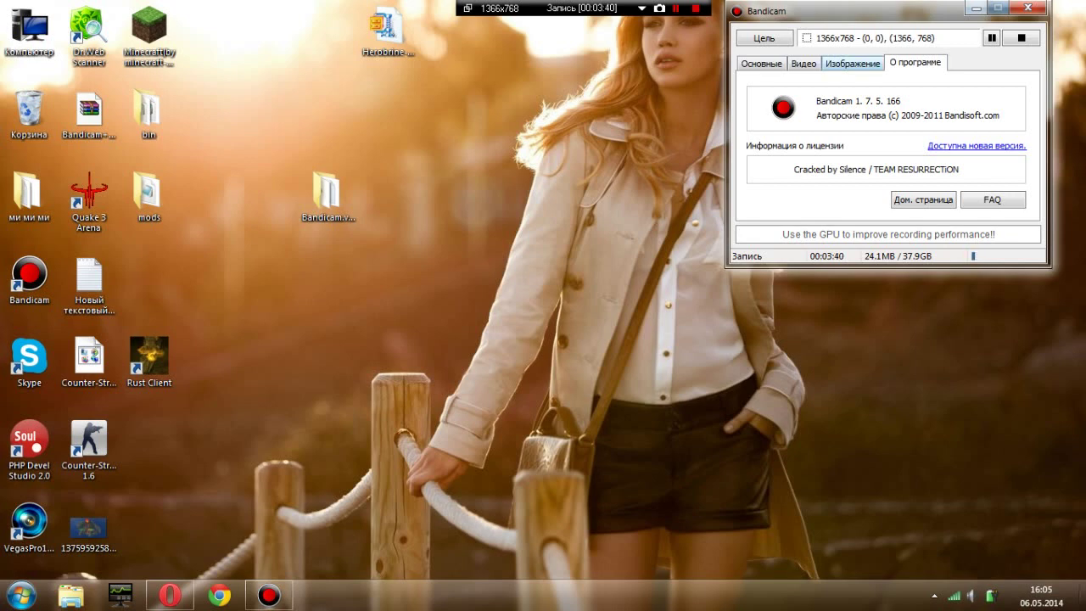
Review Bandicam's image, video, general and about pages, and examine the available video format templates without choosing one.
{"action": "left_click", "coordinate": [853, 64]}
{"action": "left_click", "coordinate": [804, 64]}
{"action": "left_click", "coordinate": [762, 64]}
{"action": "left_click", "coordinate": [916, 64]}
{"action": "left_click", "coordinate": [804, 64]}
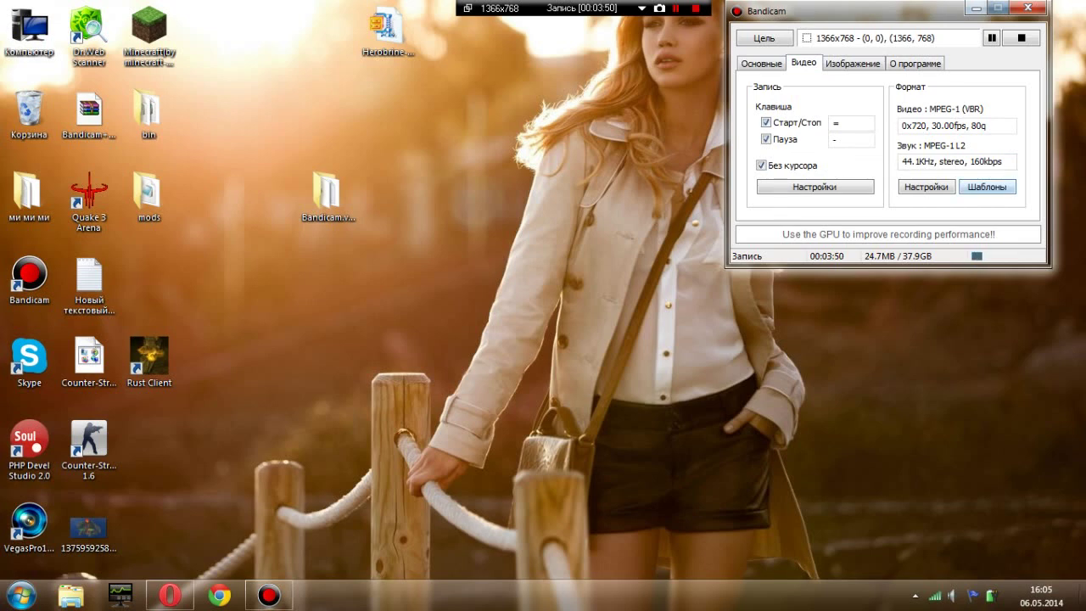
{"action": "left_click", "coordinate": [987, 186]}
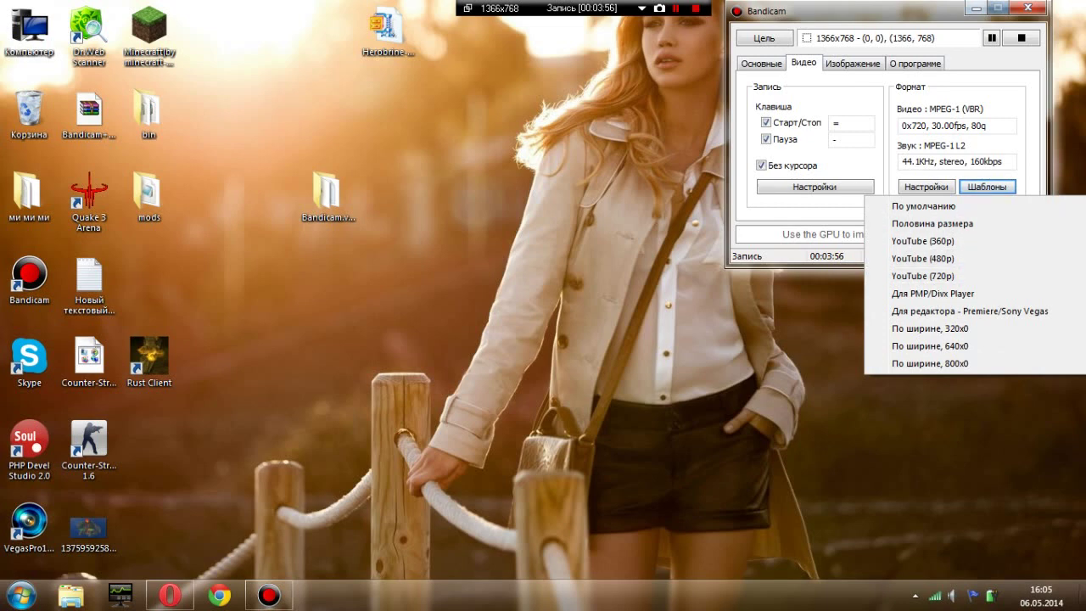
{"action": "left_click", "coordinate": [802, 202]}
{"action": "left_click_drag", "start_coordinate": [766, 11], "coordinate": [790, 10]}
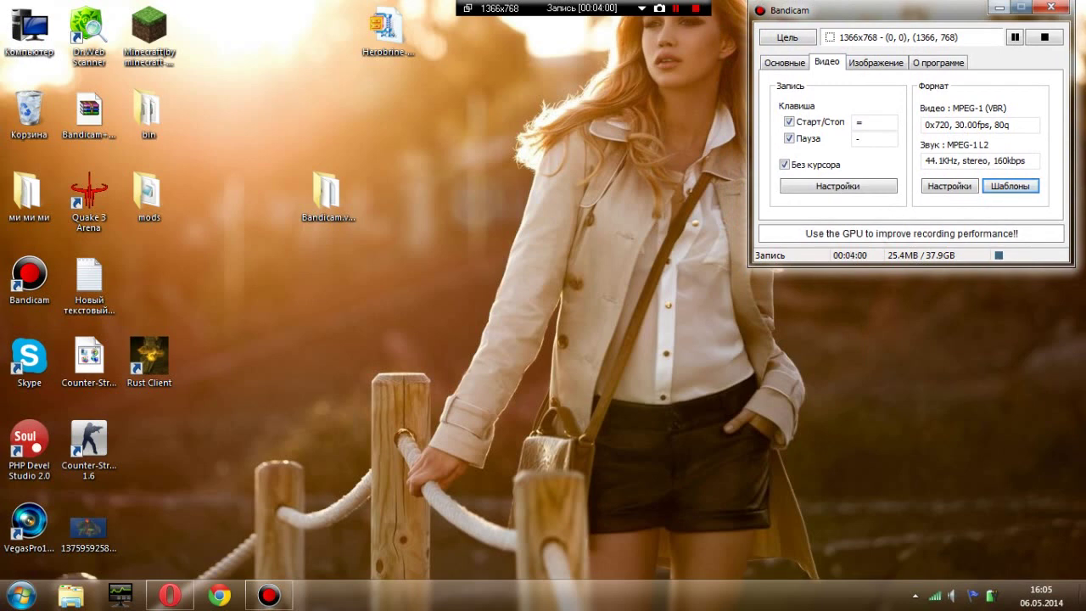
{"action": "left_click", "coordinate": [915, 596]}
{"action": "left_click", "coordinate": [915, 596]}
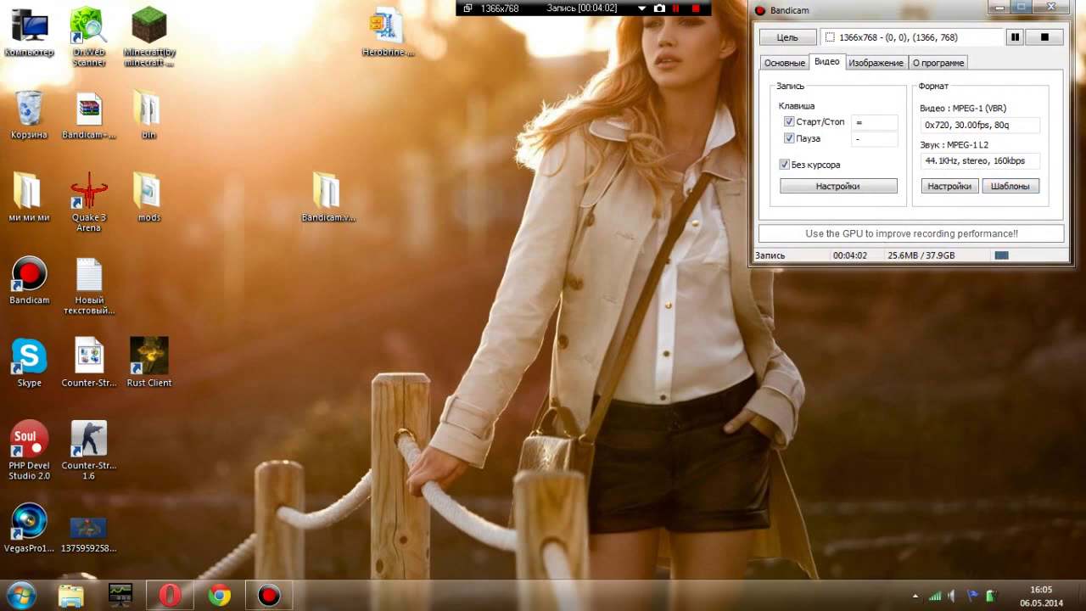